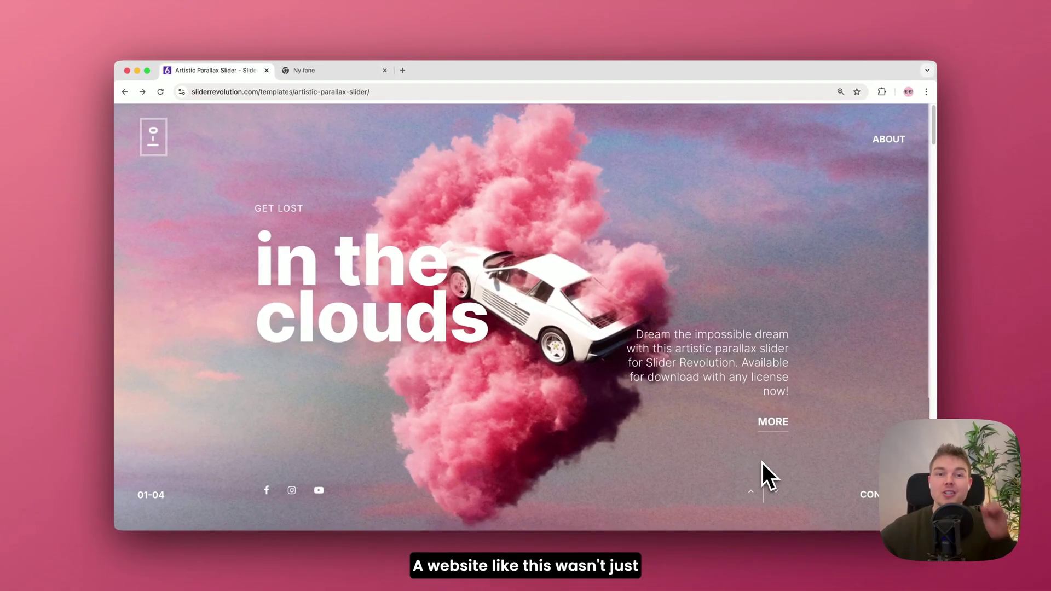
Step: Step the parallax slider back two slides, from 'in the clouds' to 'a sky odyssey'
left_click(746, 494)
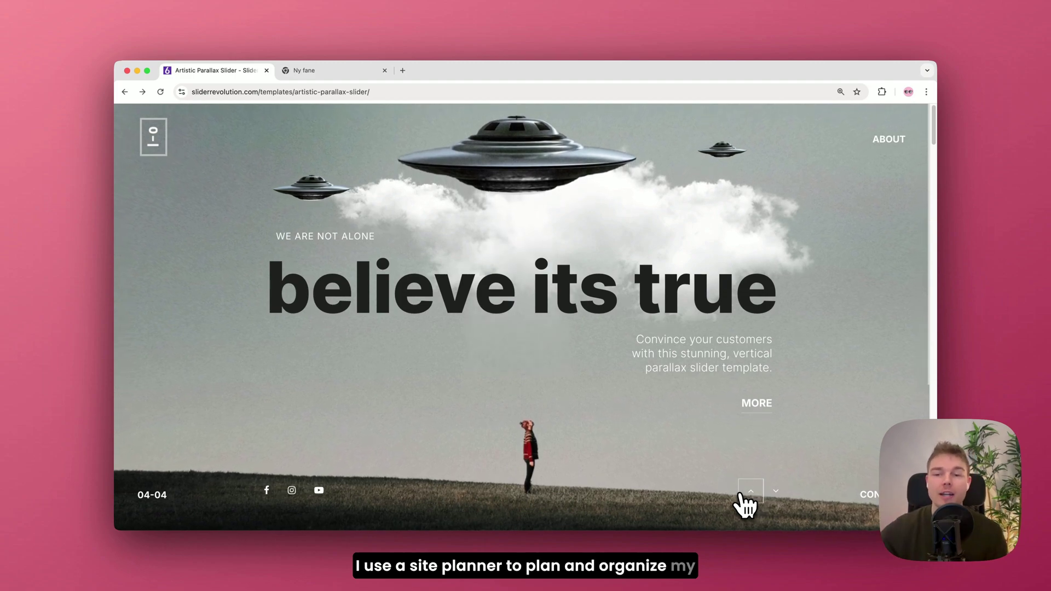
left_click(745, 496)
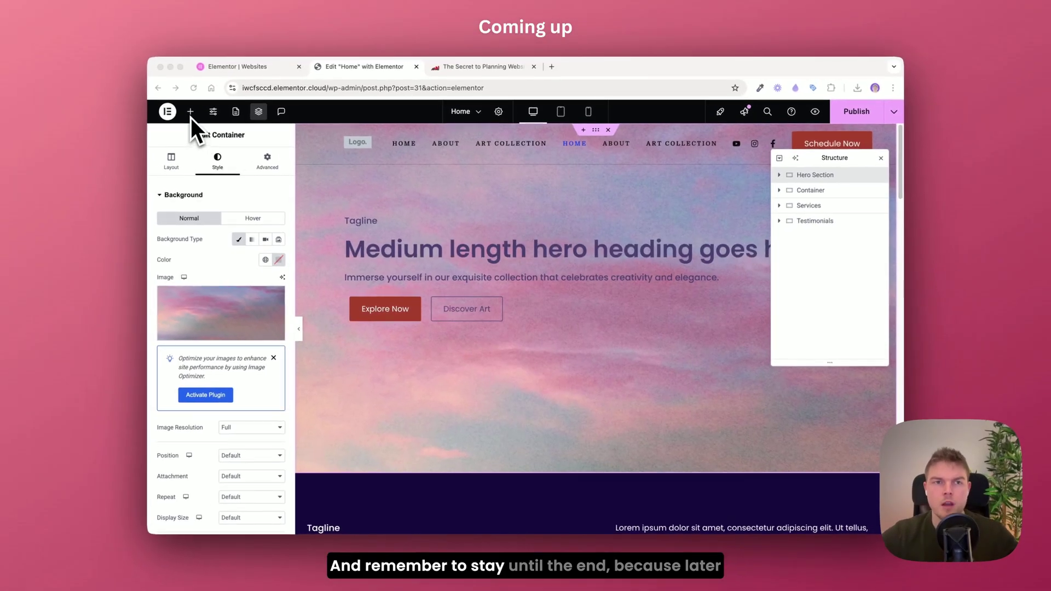
Step: Add an Image widget with the pink car picture to the hero section
left_click(191, 112)
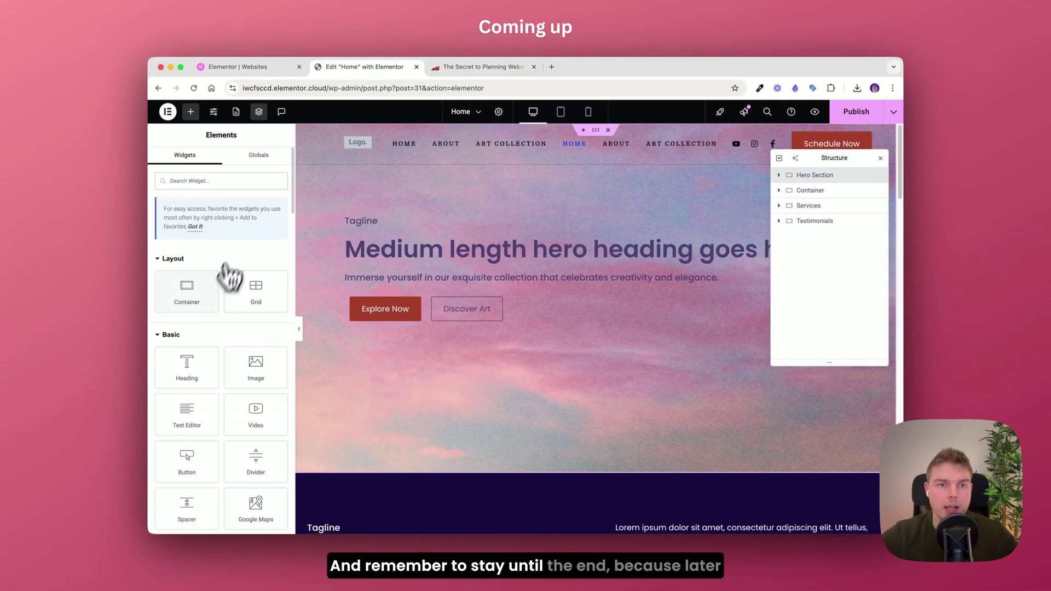
left_click_drag(256, 367, 481, 286)
left_click(481, 287)
left_click(347, 263)
left_click(859, 500)
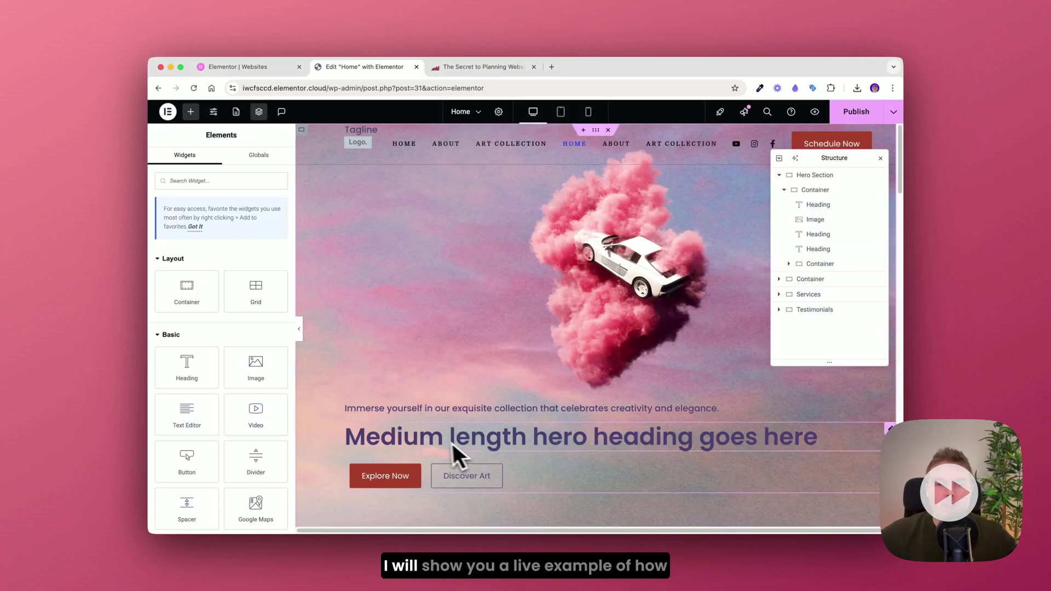
Step: Adjust the heading typography, change the tagline to 'Get Lost', and recolour the text
right_click(406, 446)
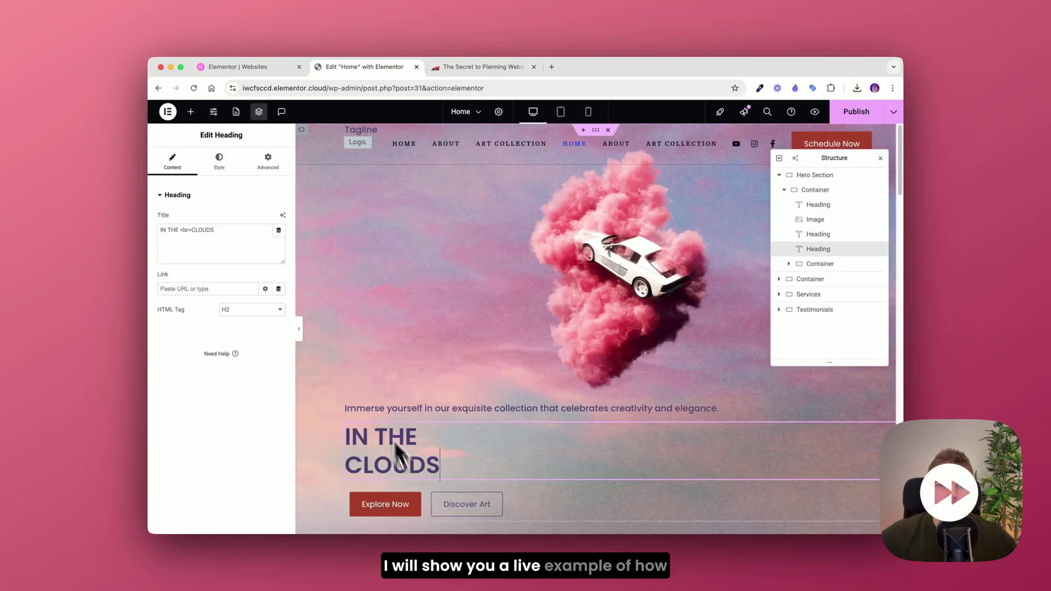
left_click(219, 161)
left_click(279, 246)
triple_click(207, 228)
type("Get Lost")
key("ctrl+shift+h")
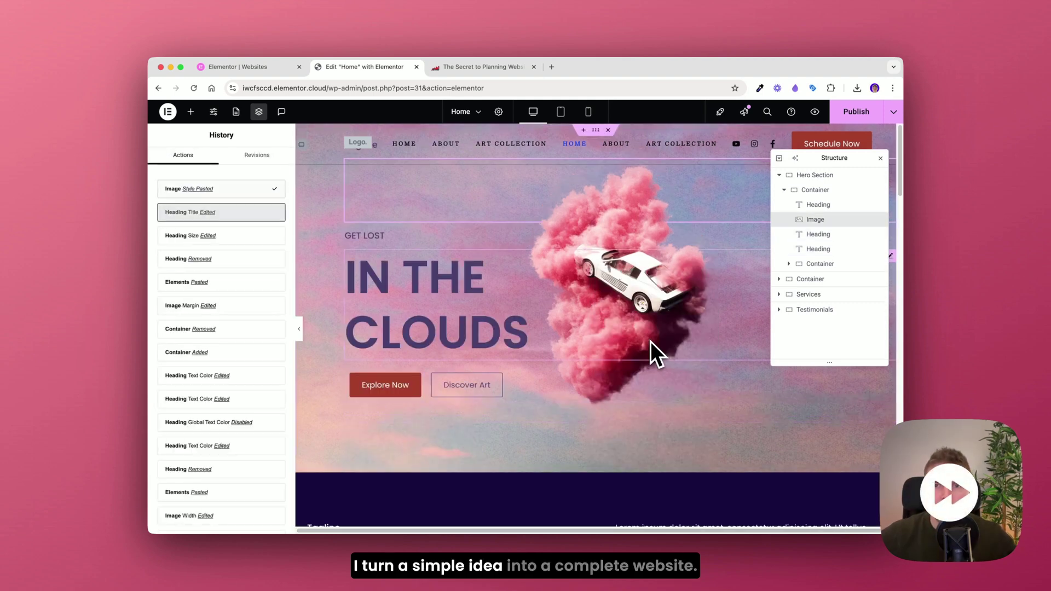
left_click(277, 394)
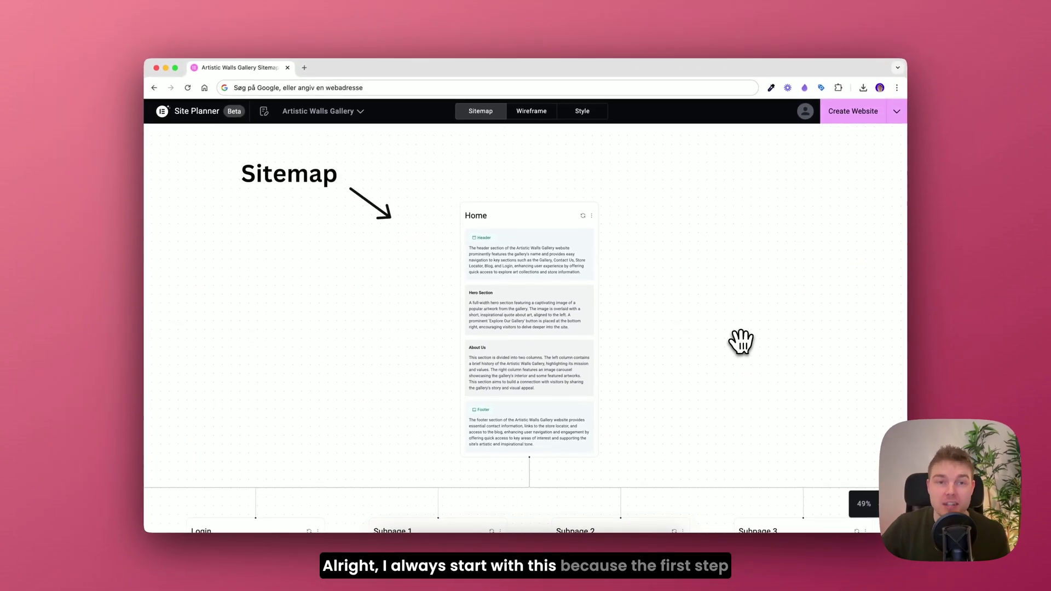
Step: Review the sitemap and move the Mini Hero Section below Services Overview
scroll(741, 343, "down", 1)
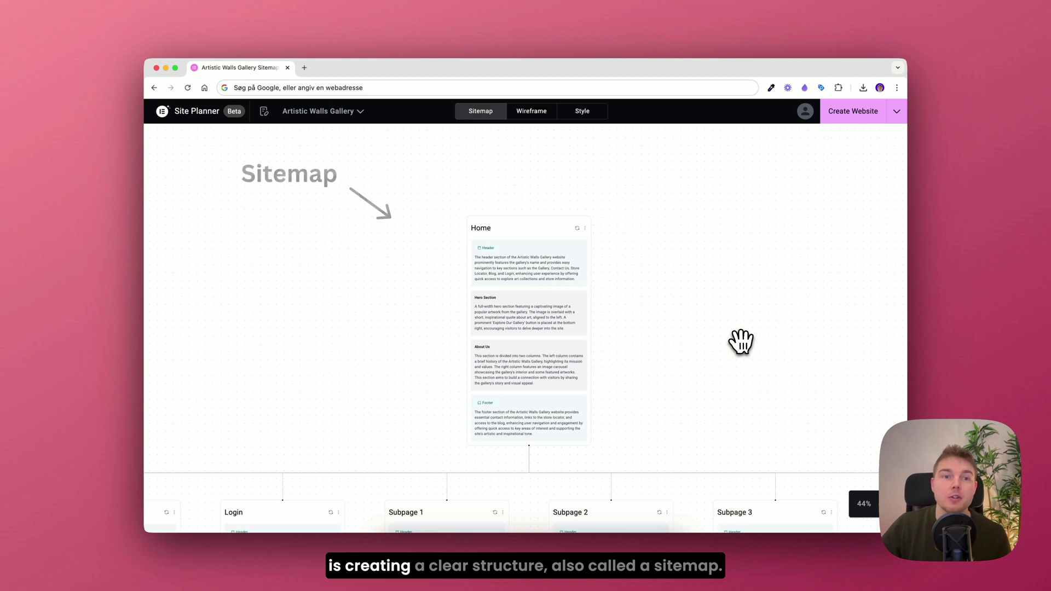
scroll(741, 343, "down", 1)
scroll(741, 342, "down", 2)
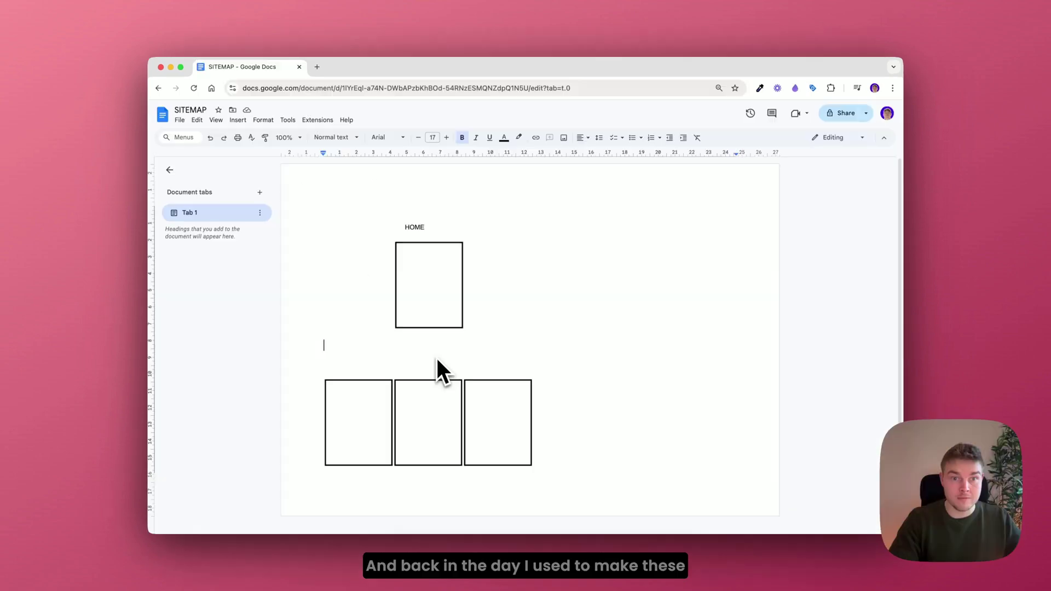
type("THIS SUCK!!!!!!!")
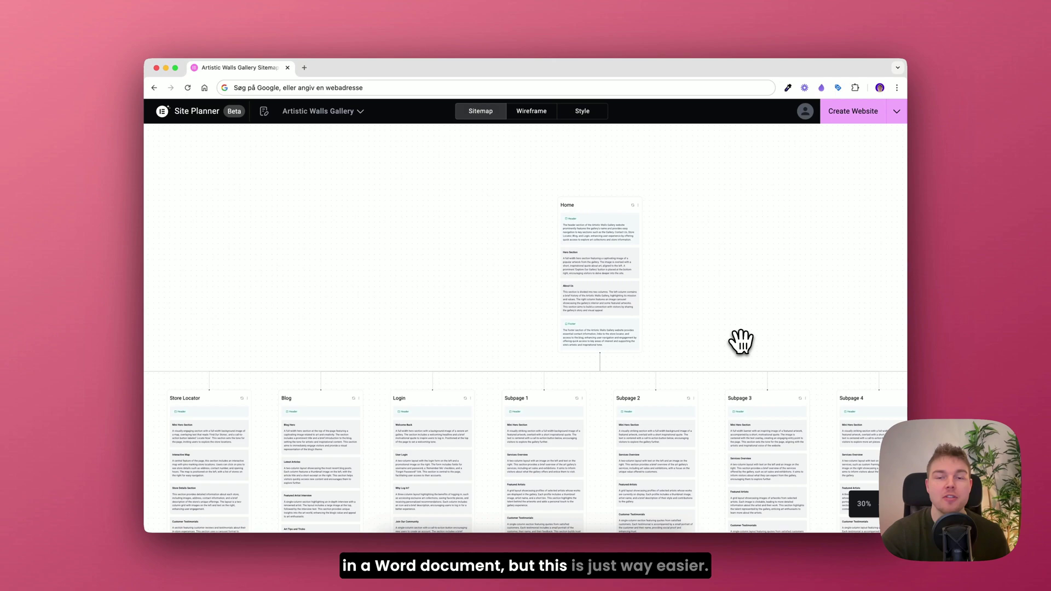
scroll(741, 342, "left", 4)
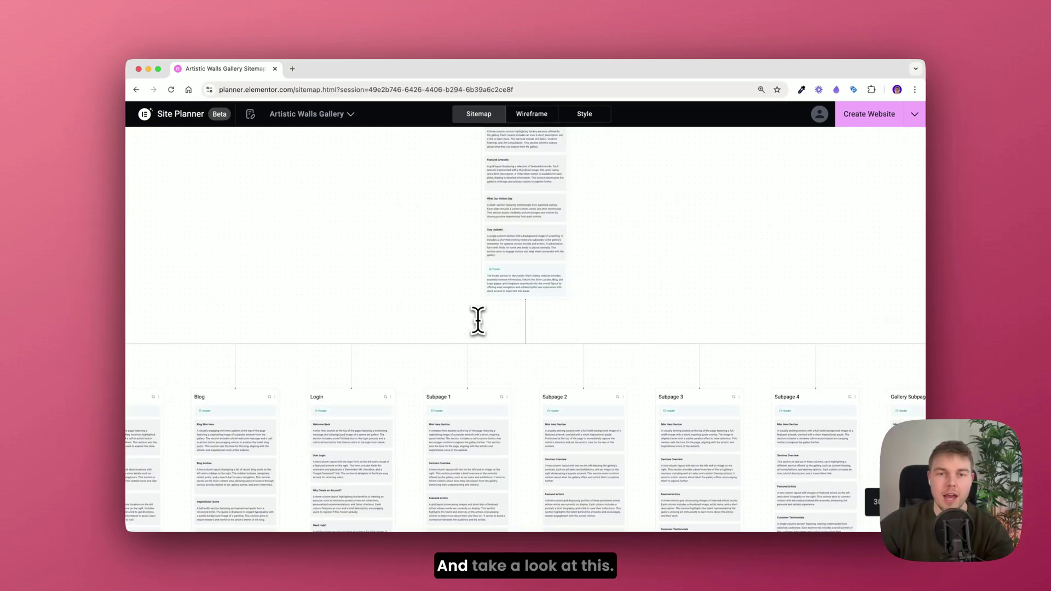
scroll(476, 321, "up", 6)
scroll(475, 372, "down", 5)
mouse_move(346, 302)
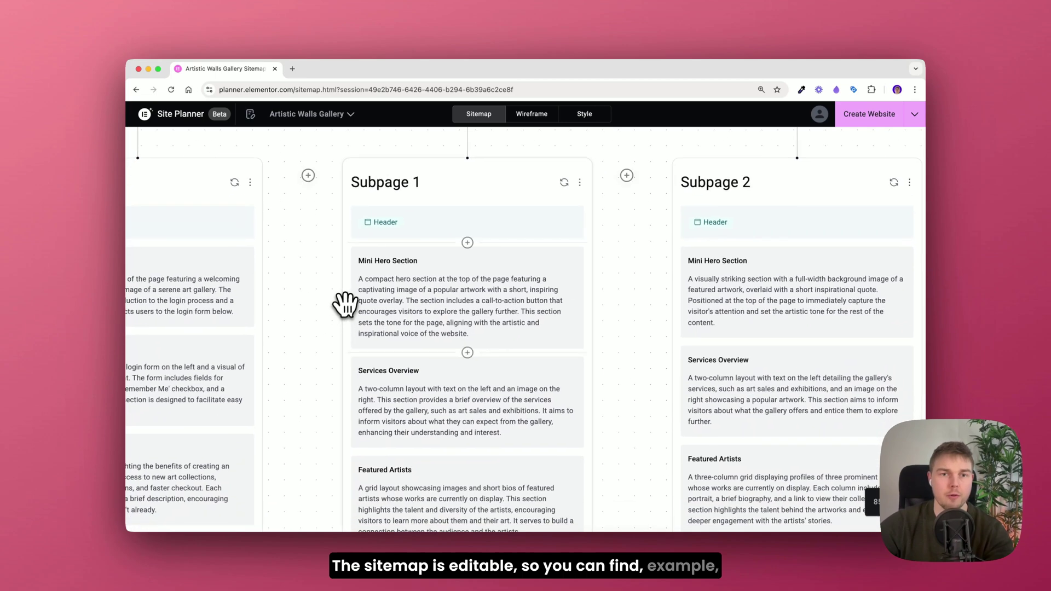
left_click_drag(347, 296, 357, 448)
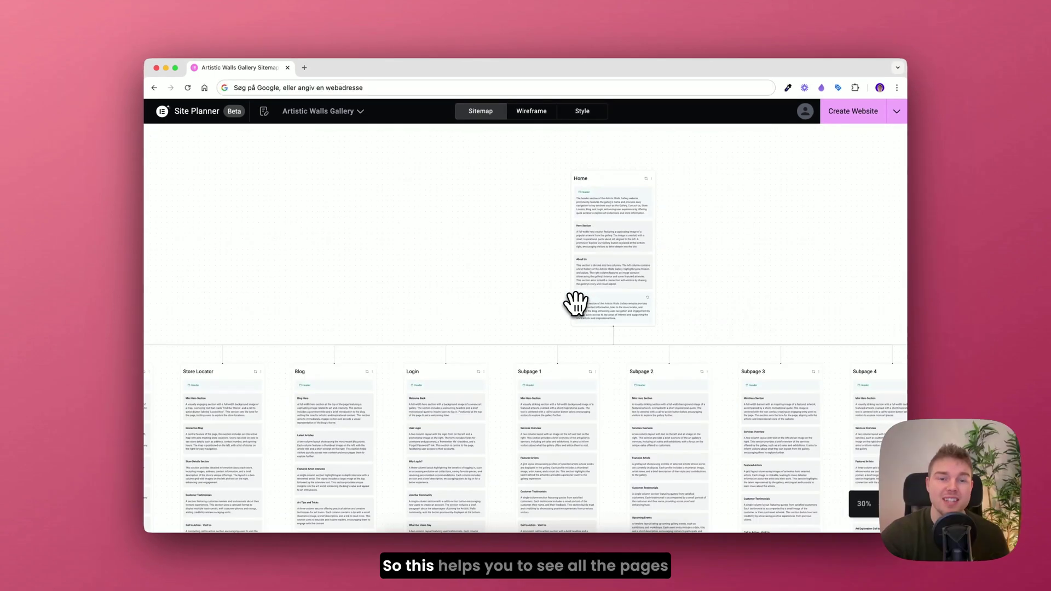
Step: Survey the rest of the sitemap, then switch to the Wireframe view
scroll(576, 302, "left", 5)
scroll(576, 303, "down", 2)
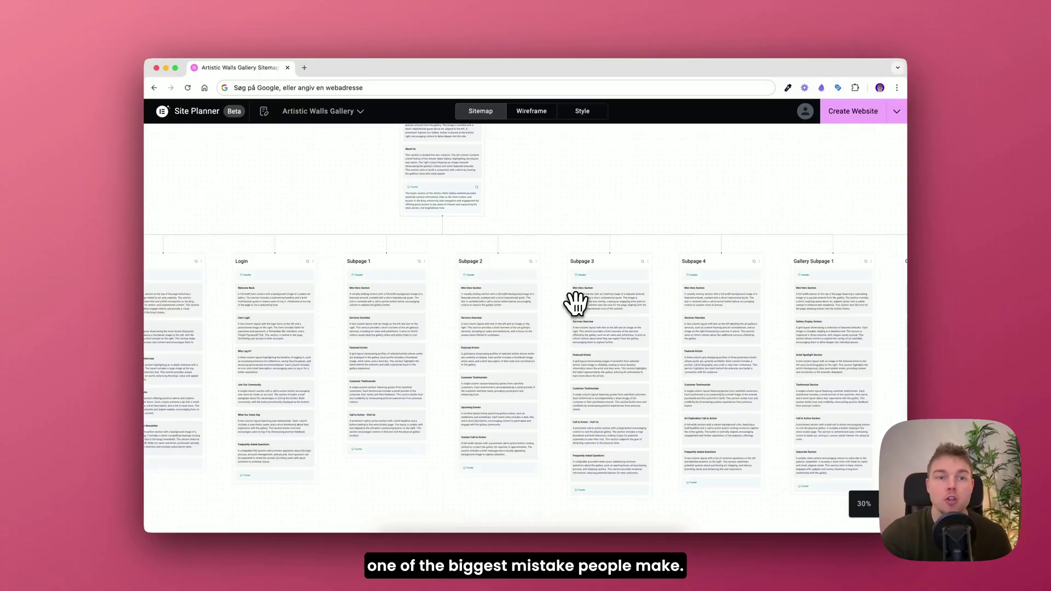
scroll(576, 303, "right", 5)
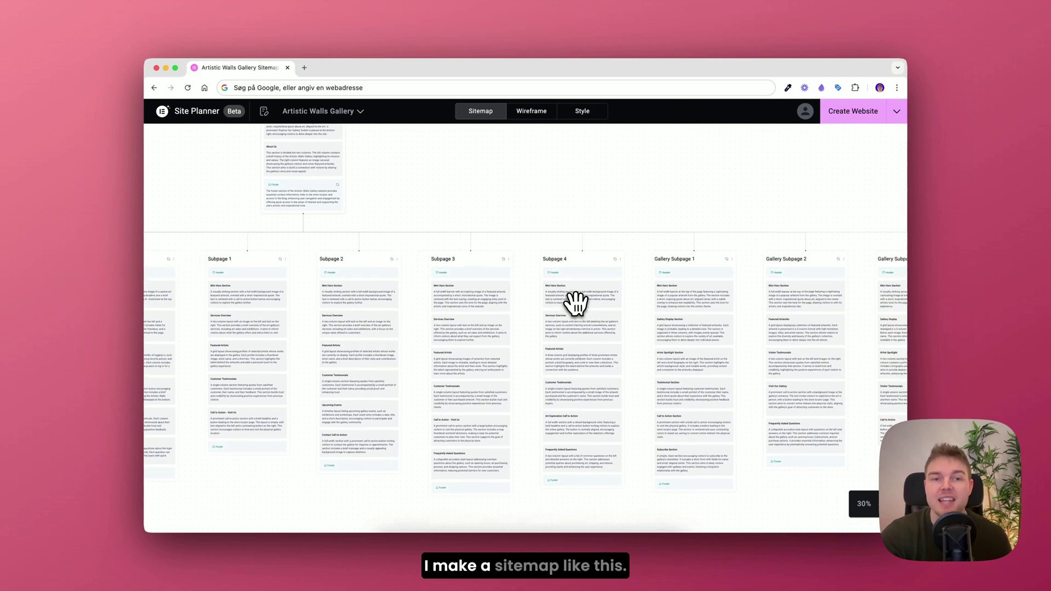
scroll(576, 303, "up", 3)
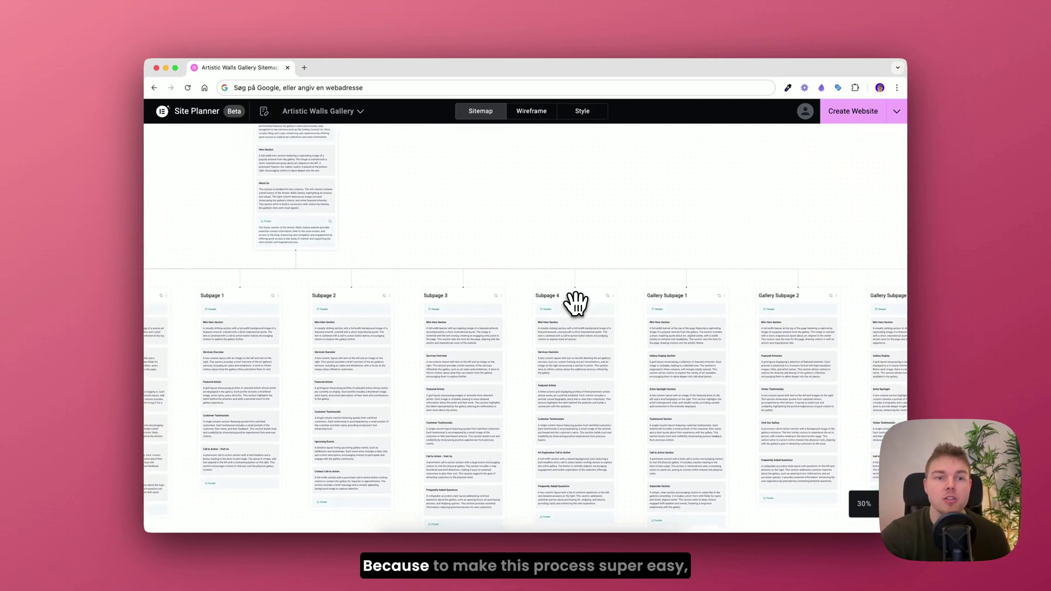
scroll(576, 303, "left", 3)
scroll(576, 303, "up", 2)
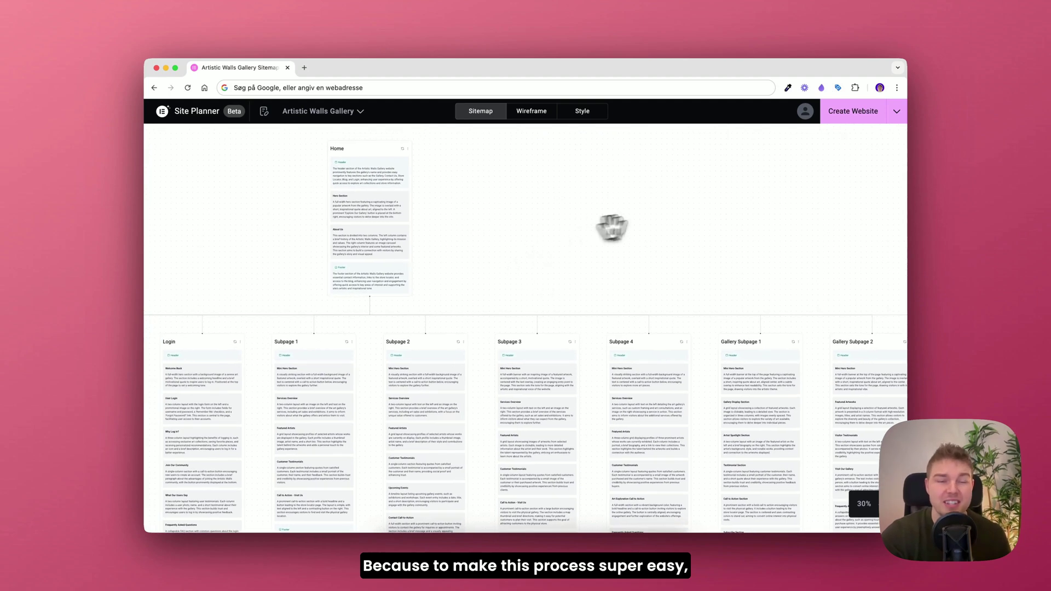
scroll(624, 227, "left", 1)
scroll(625, 227, "up", 1)
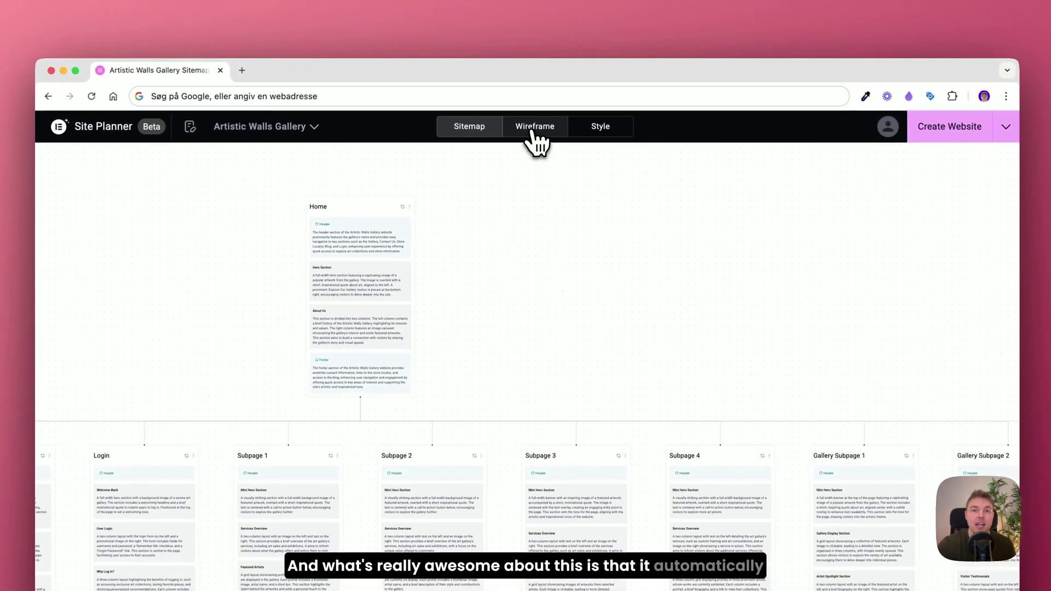
left_click(532, 113)
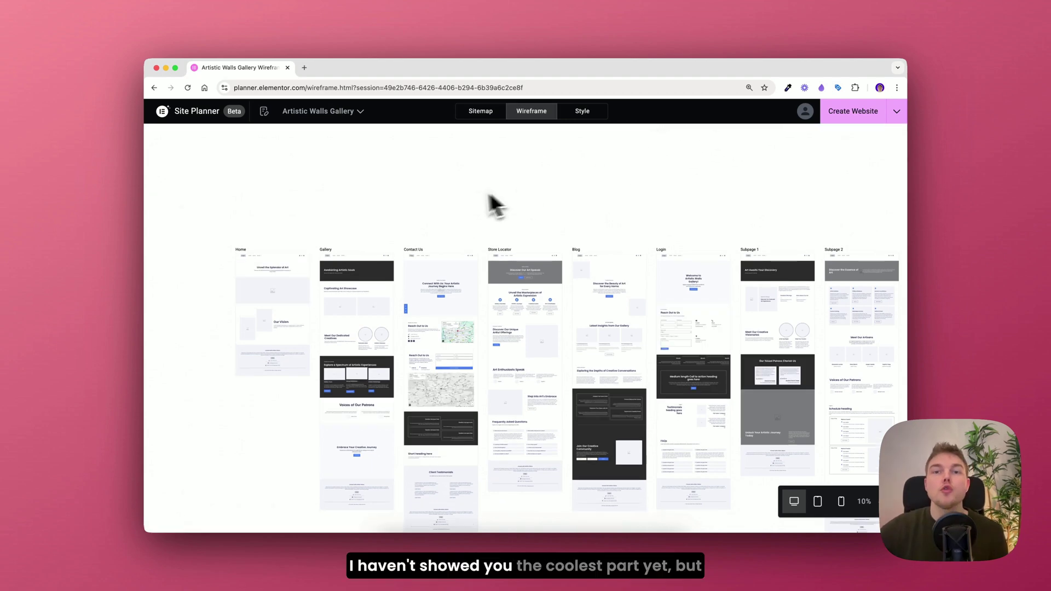
Step: Zoom the canvas to see all eight page wireframes, Home through the subpages
scroll(512, 182, "up", 5)
scroll(512, 181, "down", 2)
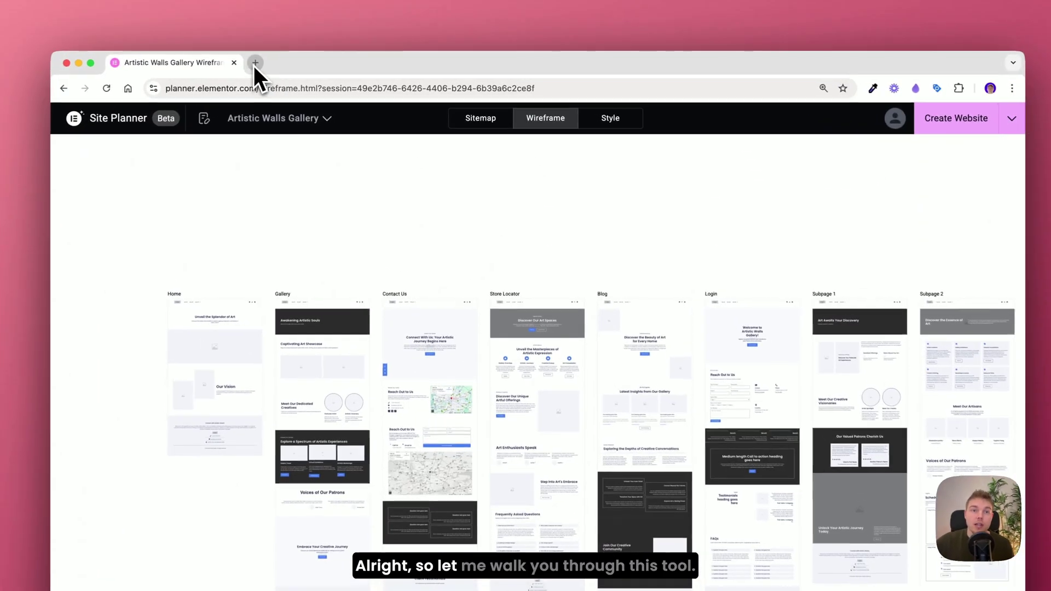
Step: Load the Elementor AI Site Planner page in a new browser tab
left_click(254, 66)
type("https://elementor.com/ai-site-planner/")
key("Return")
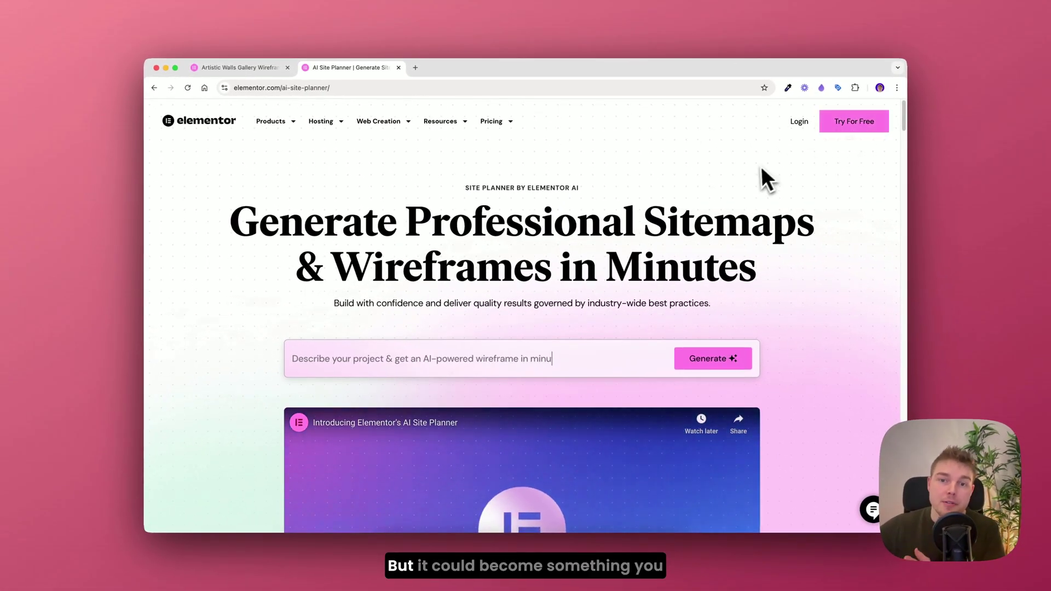
Step: Scroll down to the 'Working with AI Site Planner' Brief and Sitemap cards
scroll(750, 176, "down", 2)
scroll(746, 181, "down", 5)
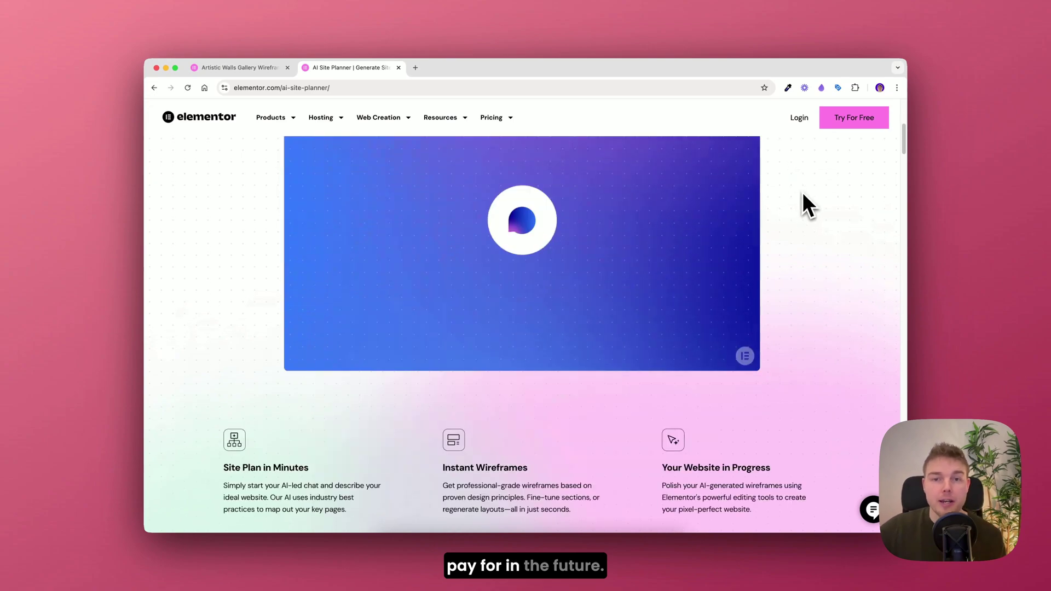
scroll(804, 195, "down", 1)
scroll(804, 194, "down", 4)
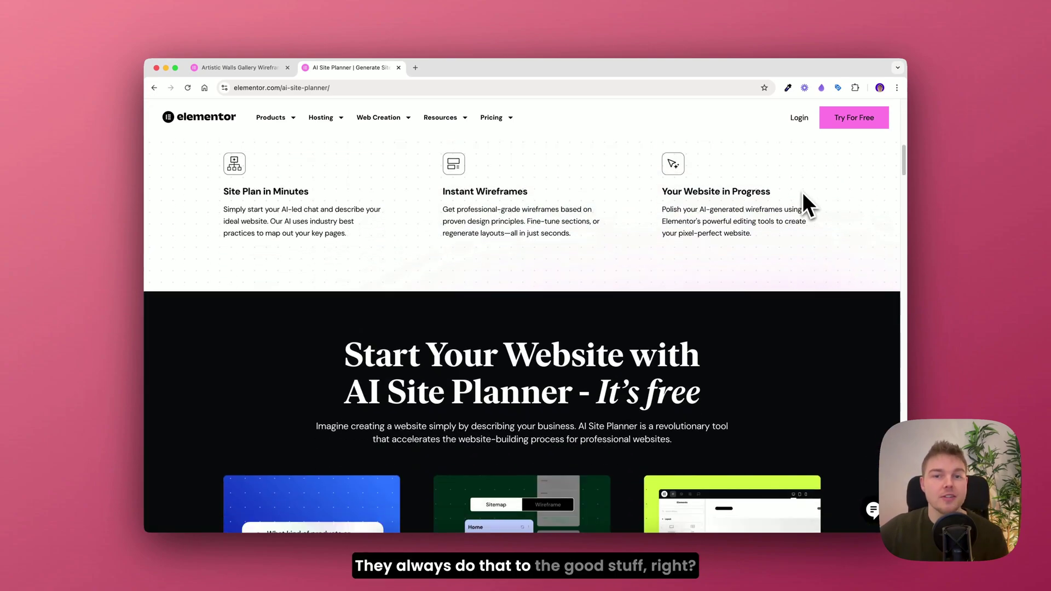
scroll(803, 192, "down", 12)
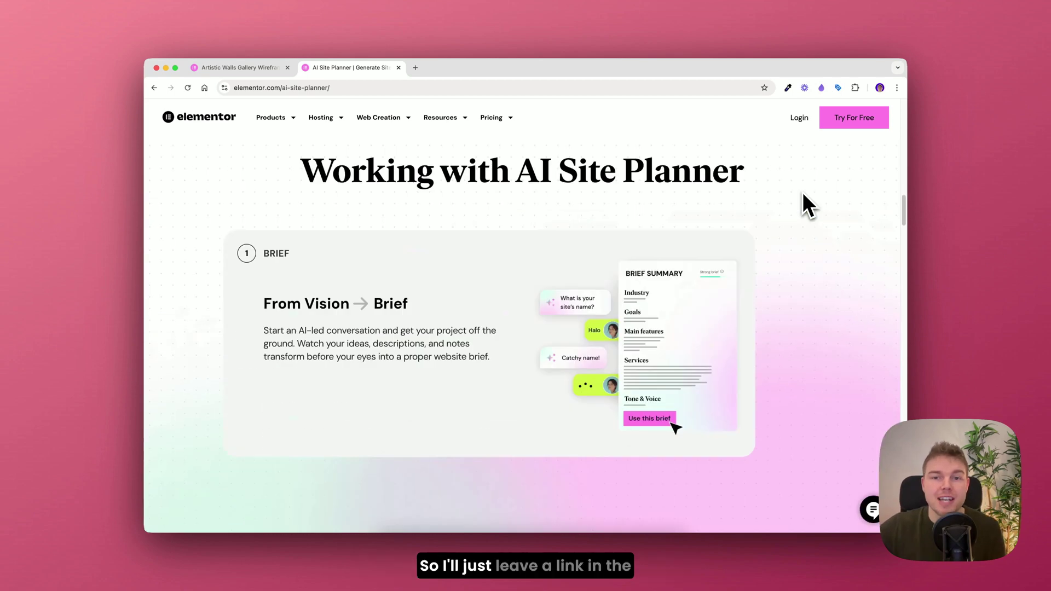
scroll(803, 191, "down", 5)
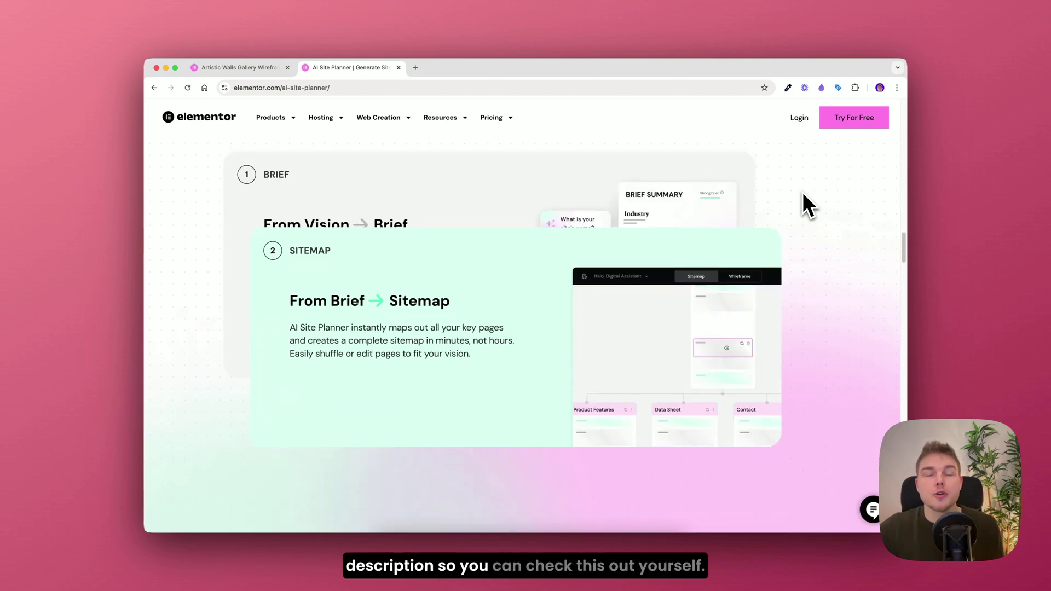
scroll(805, 197, "down", 10)
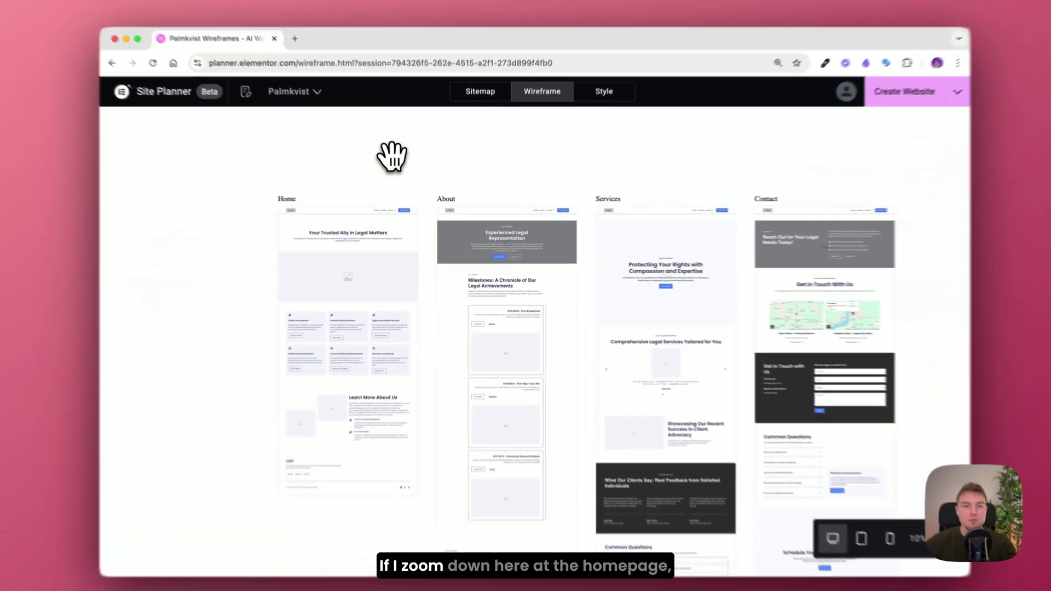
Step: Regenerate the legal site's Home hero section for a new law-firm welcome heading
scroll(391, 156, "up", 5)
scroll(301, 251, "down", 1)
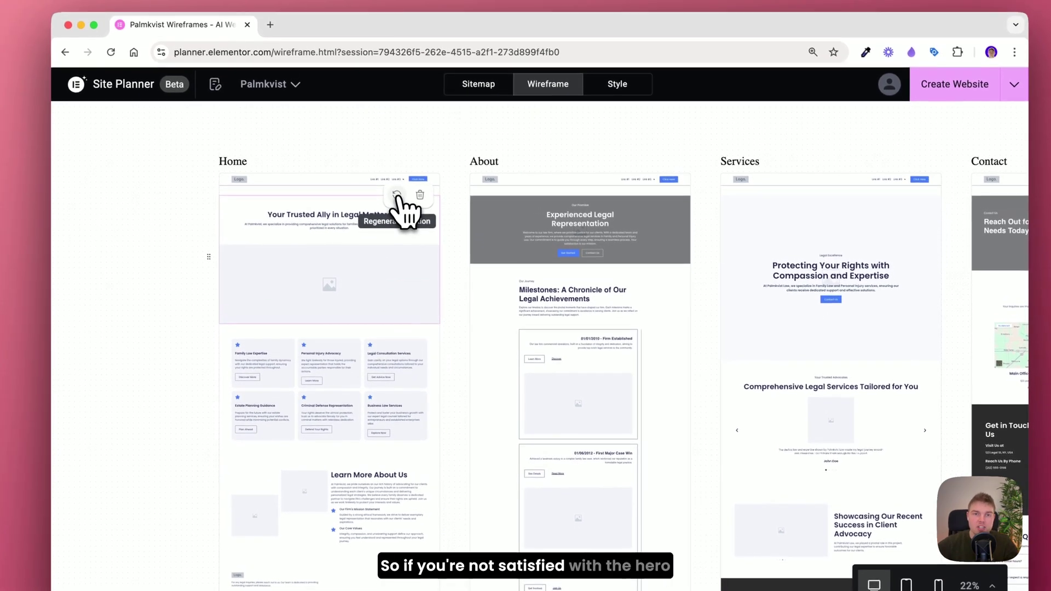
left_click(397, 196)
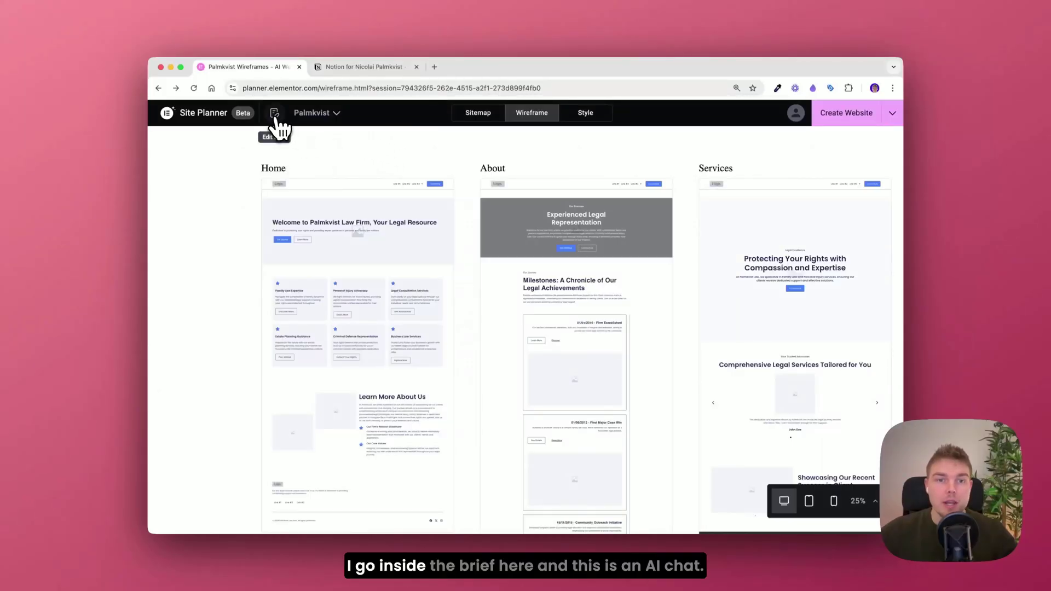
Step: Reopen the legal site's brief for editing and highlight the first lawyer-website answer
left_click(274, 113)
left_click(616, 361)
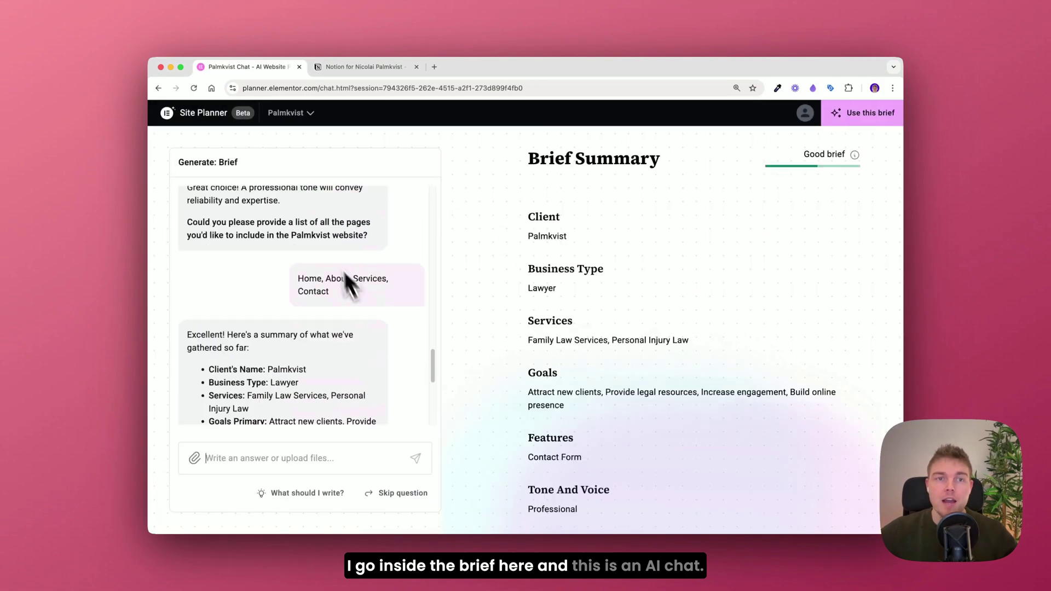
left_click_drag(437, 403, 428, 172)
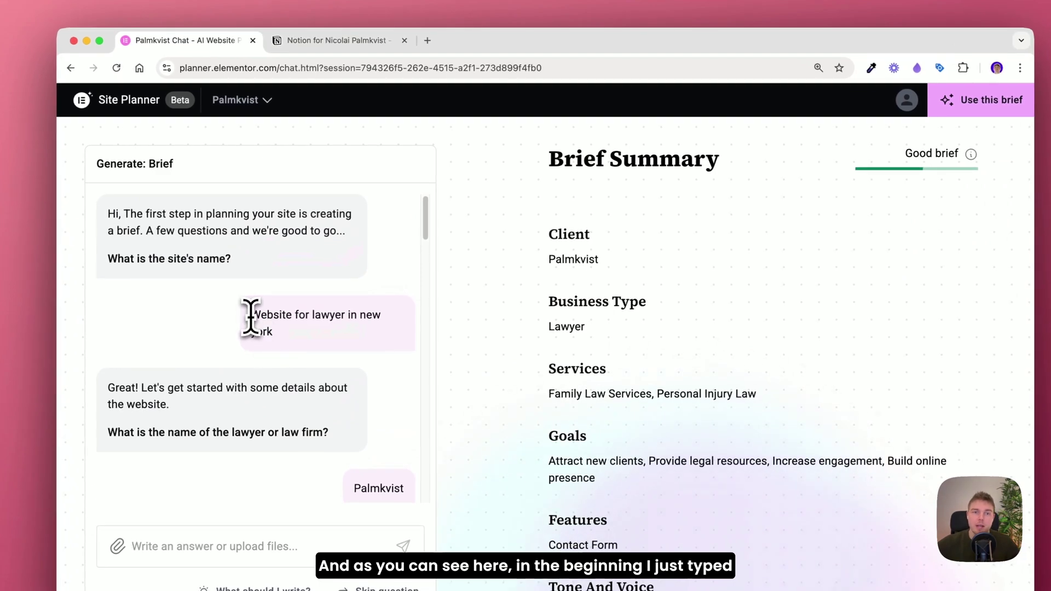
left_click_drag(252, 314, 300, 341)
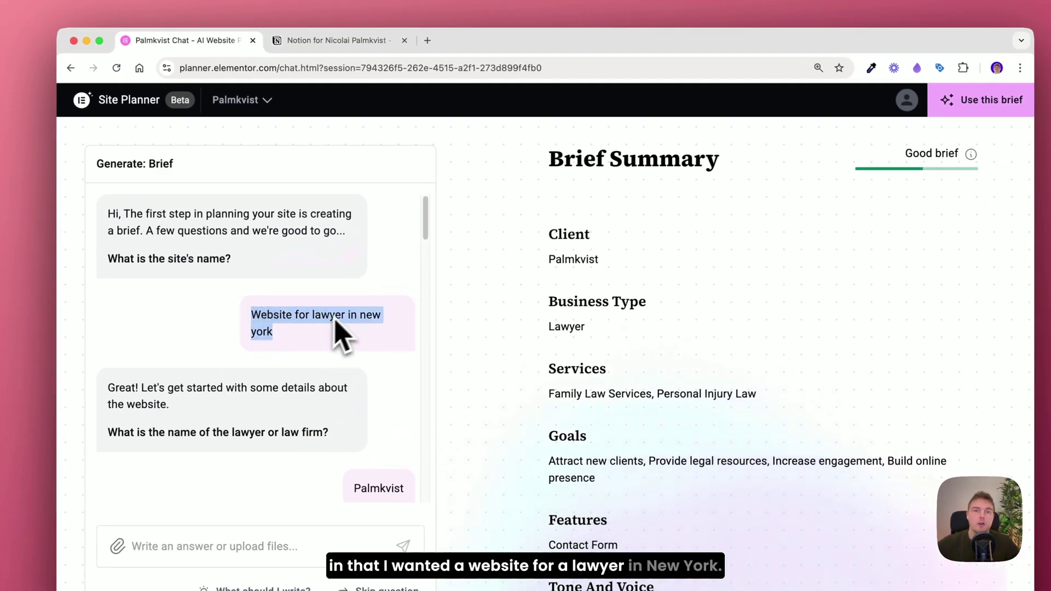
scroll(279, 328, "down", 3)
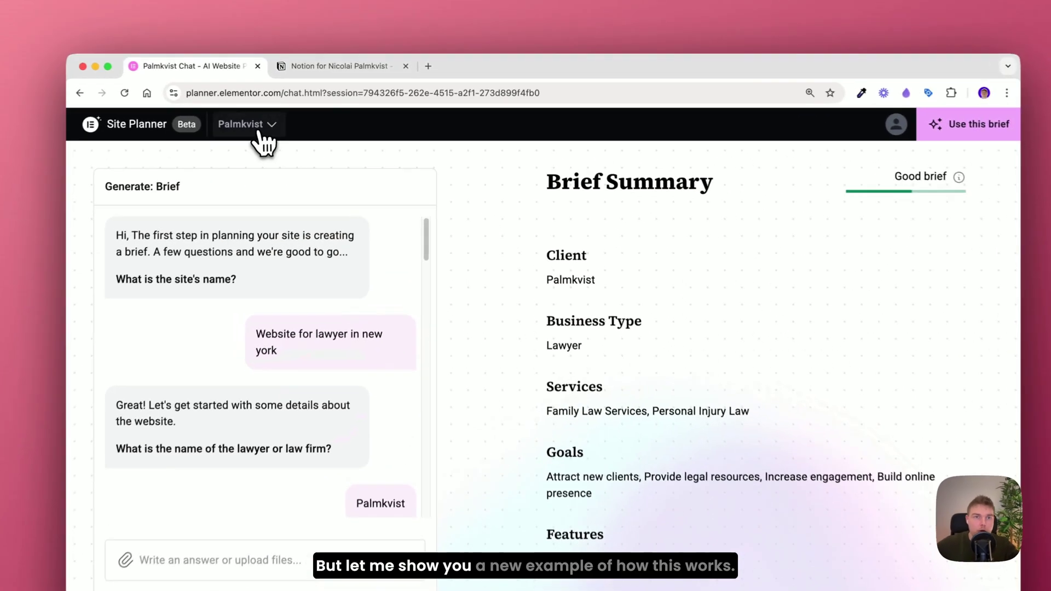
Step: Start a new project from the art gallery prompt, choosing Home, About, Art Collection pages
left_click(290, 113)
left_click(277, 164)
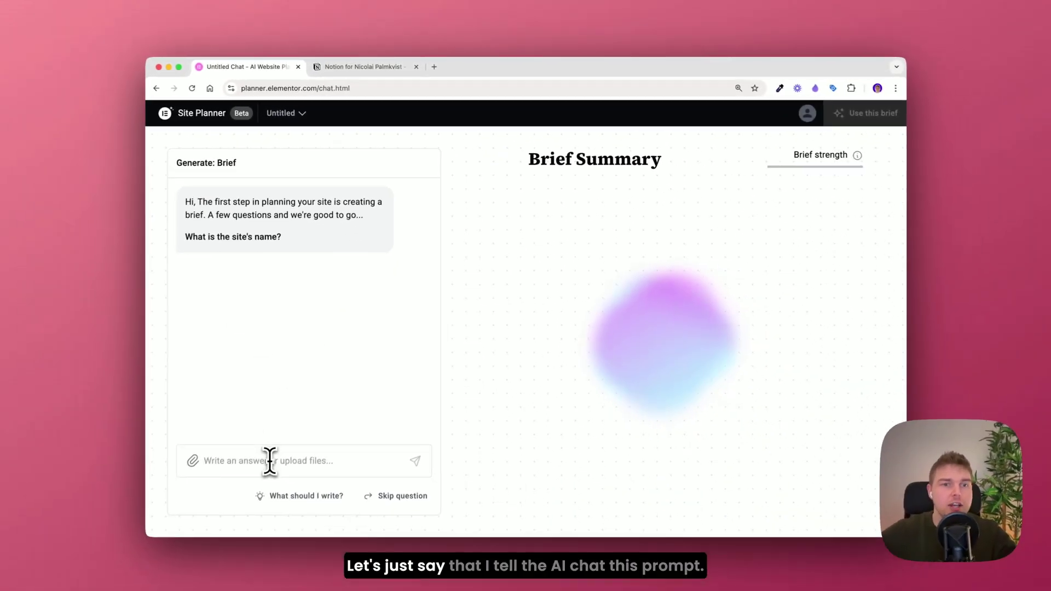
left_click(270, 461)
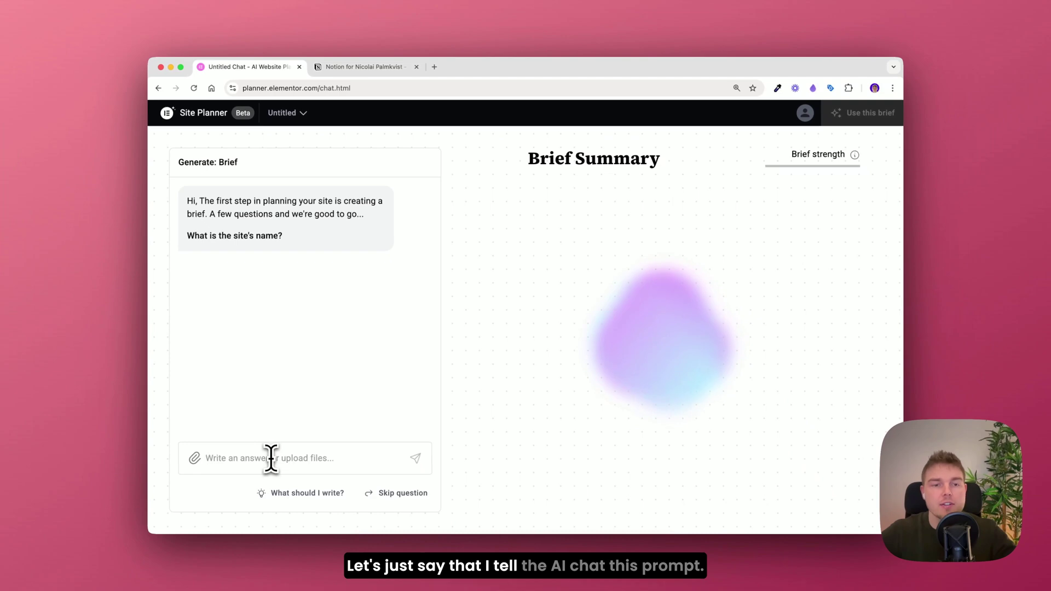
type("I want to create a website for an art gallery that sells wall art for homes. It’s a physical store, and we want to attract customers to visit. Online, they should be able to explore the beautiful paintings")
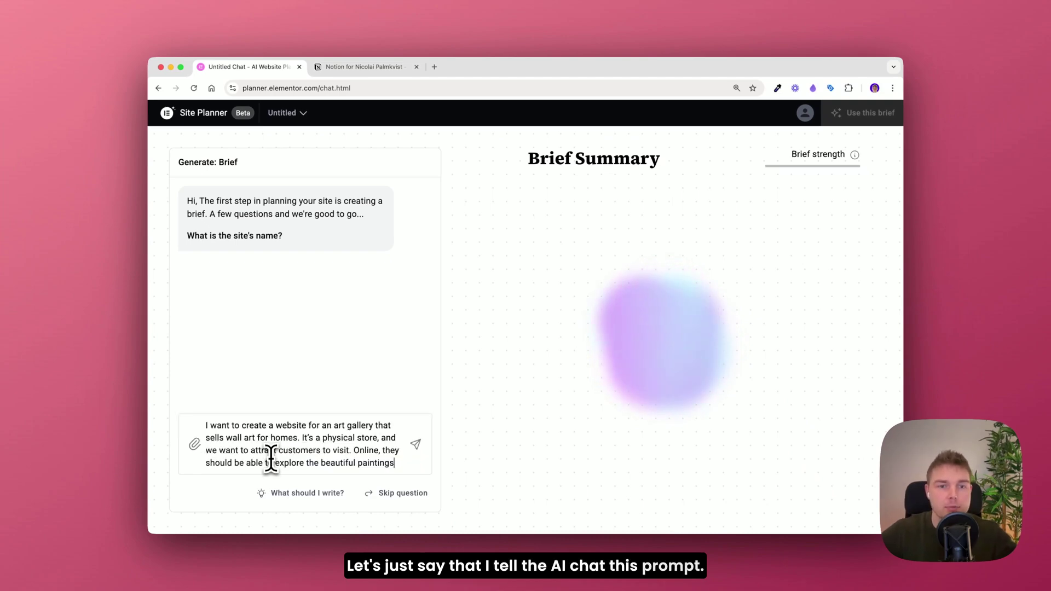
left_click(418, 447)
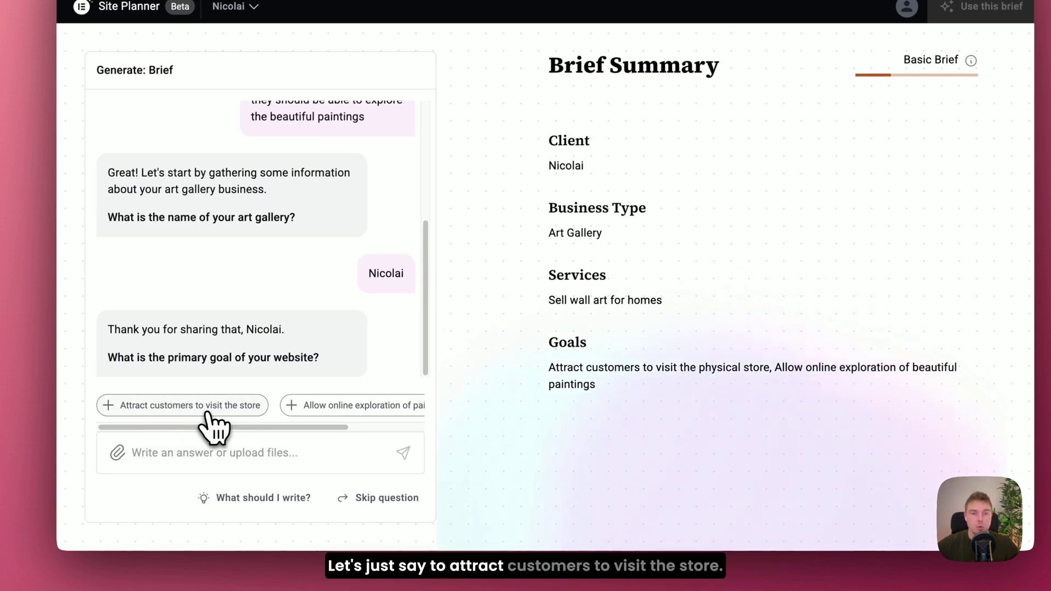
left_click(403, 453)
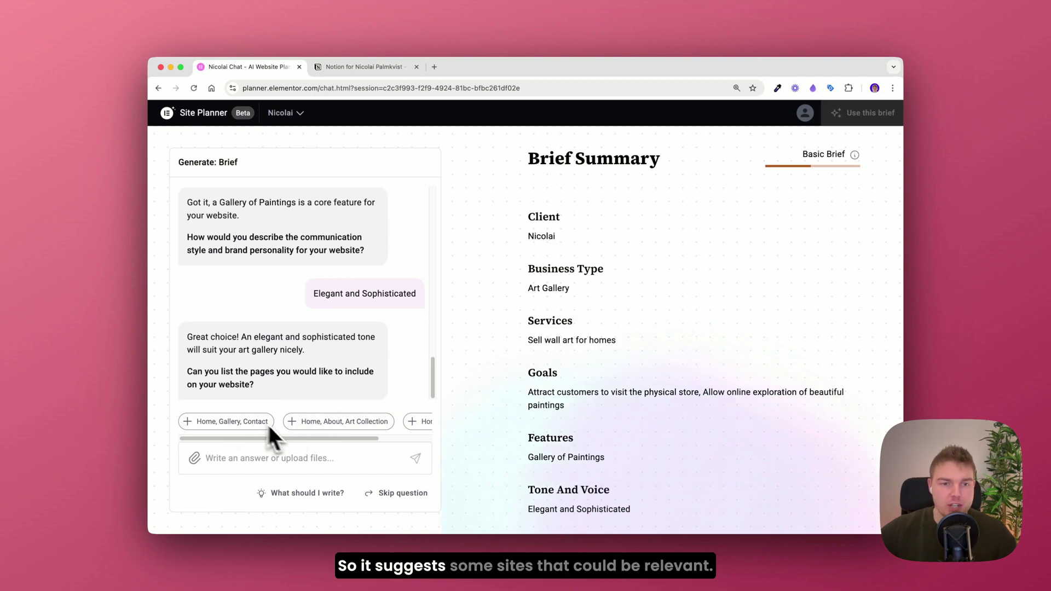
left_click(337, 426)
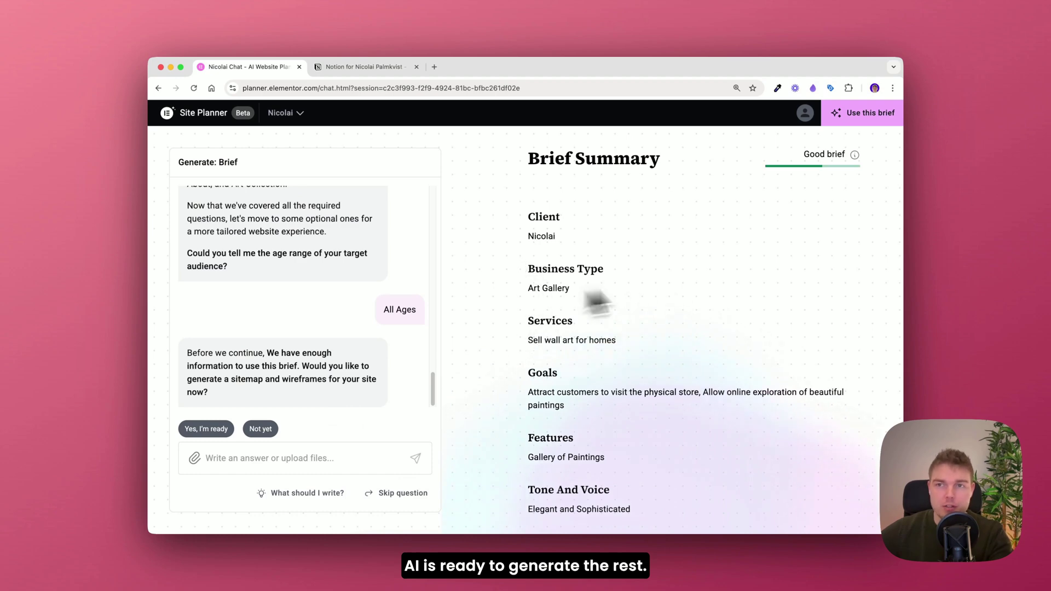
Step: Generate the sitemap from the art gallery brief and scroll through its pages
left_click(865, 117)
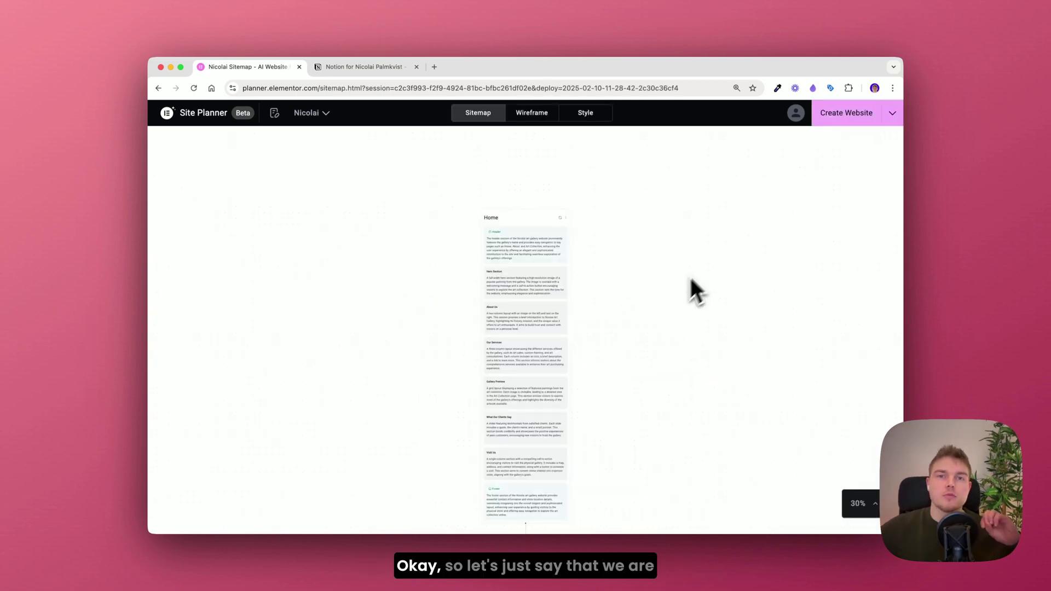
scroll(679, 287, "down", 3)
scroll(657, 301, "down", 3)
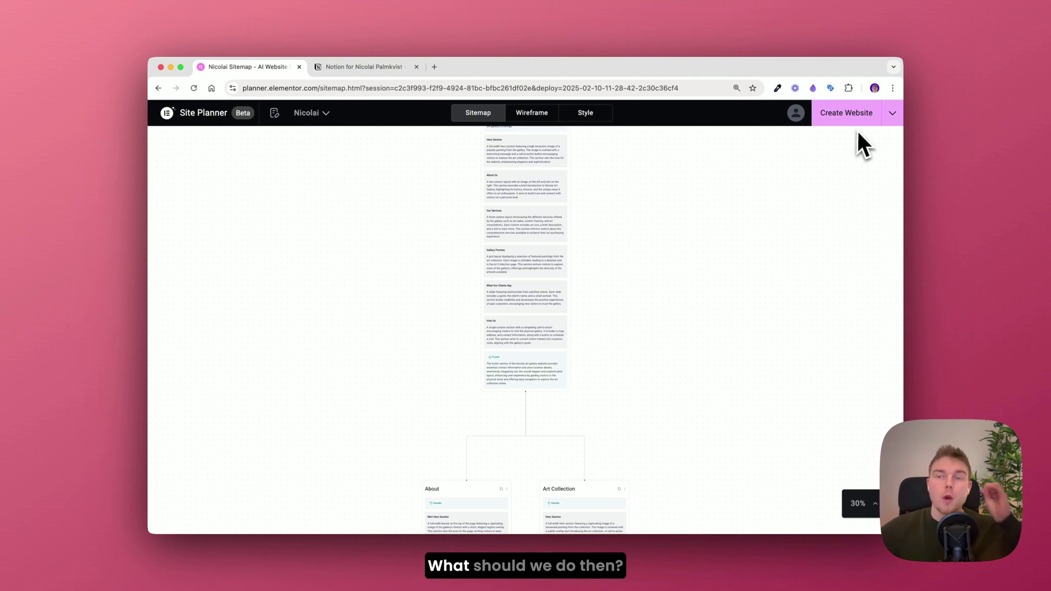
scroll(849, 164, "down", 3)
scroll(845, 180, "down", 2)
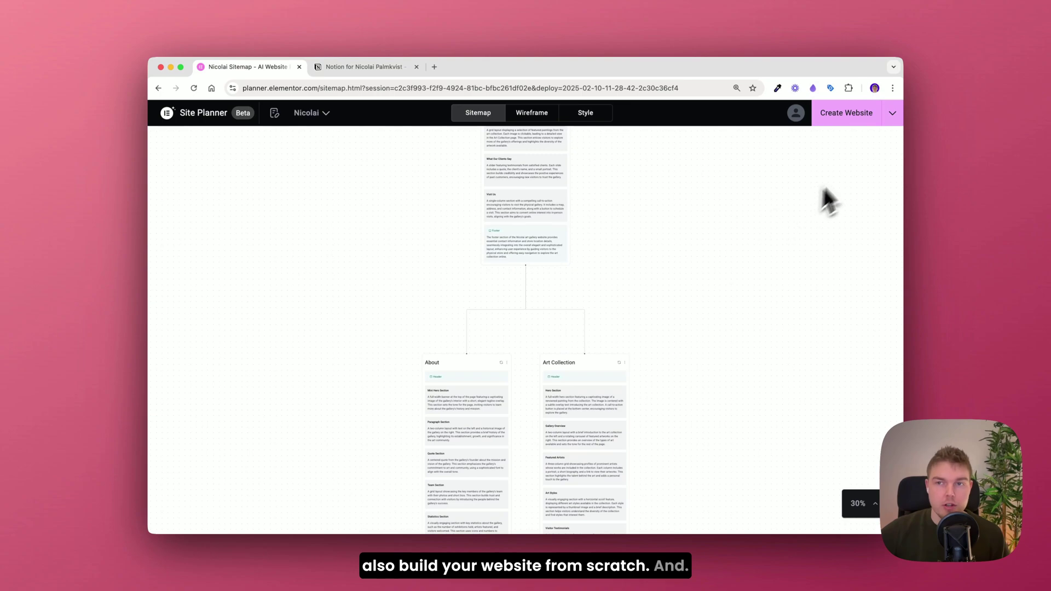
left_click(893, 113)
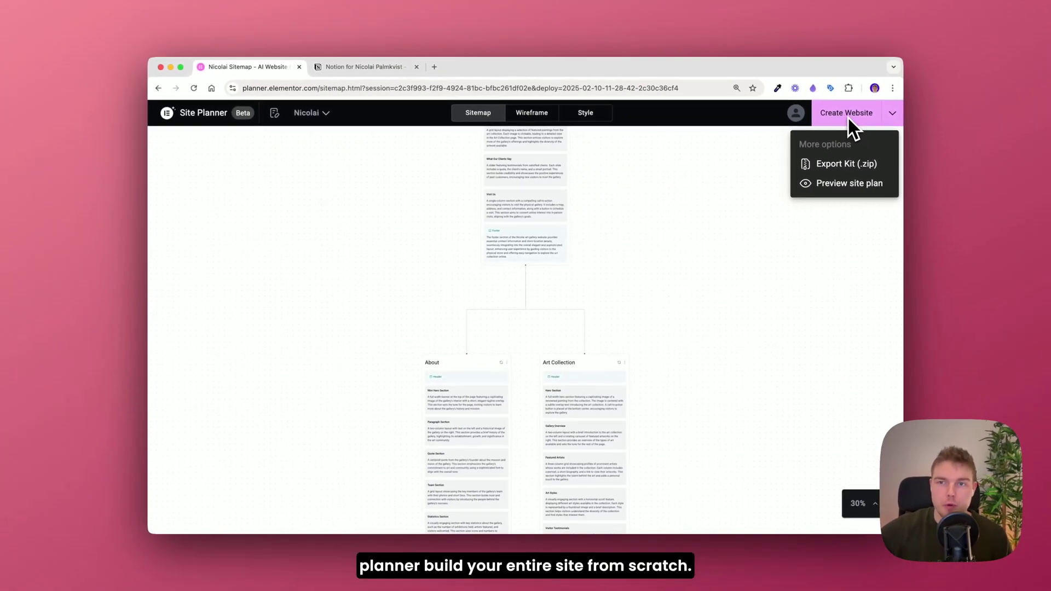
Step: Create the website from the plan and start the free Elementor hosting trial
left_click(848, 116)
left_click(849, 117)
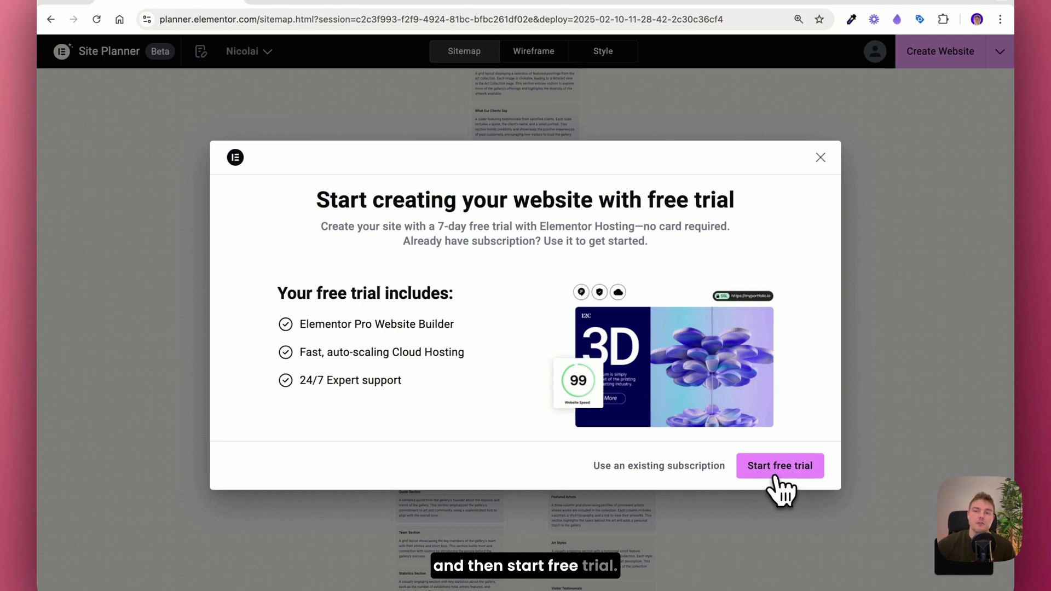
left_click(777, 480)
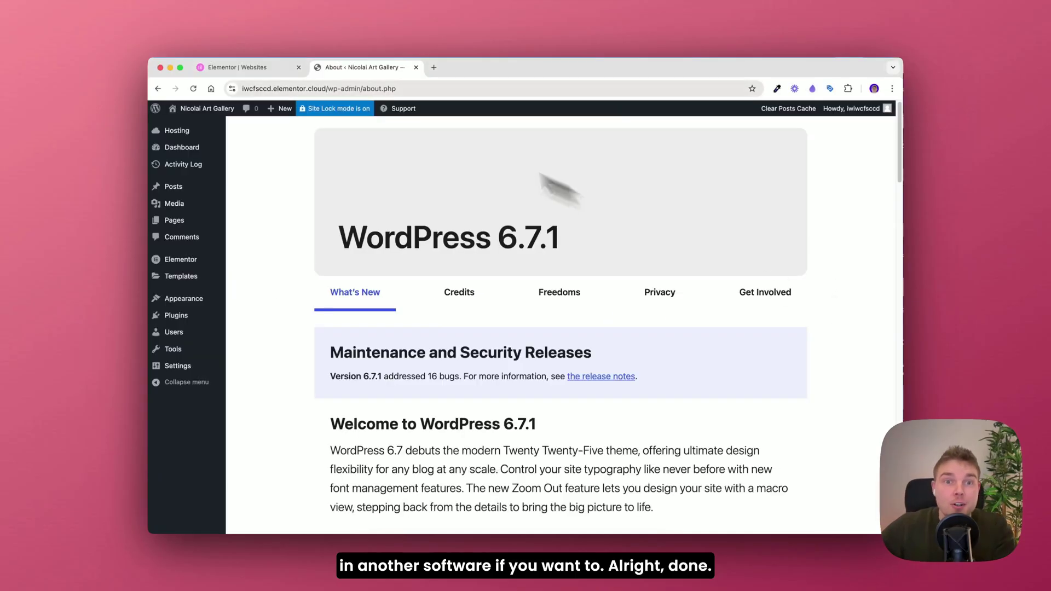
Step: Select the site address to load the new art gallery's live home page
left_click_drag(385, 88, 350, 89)
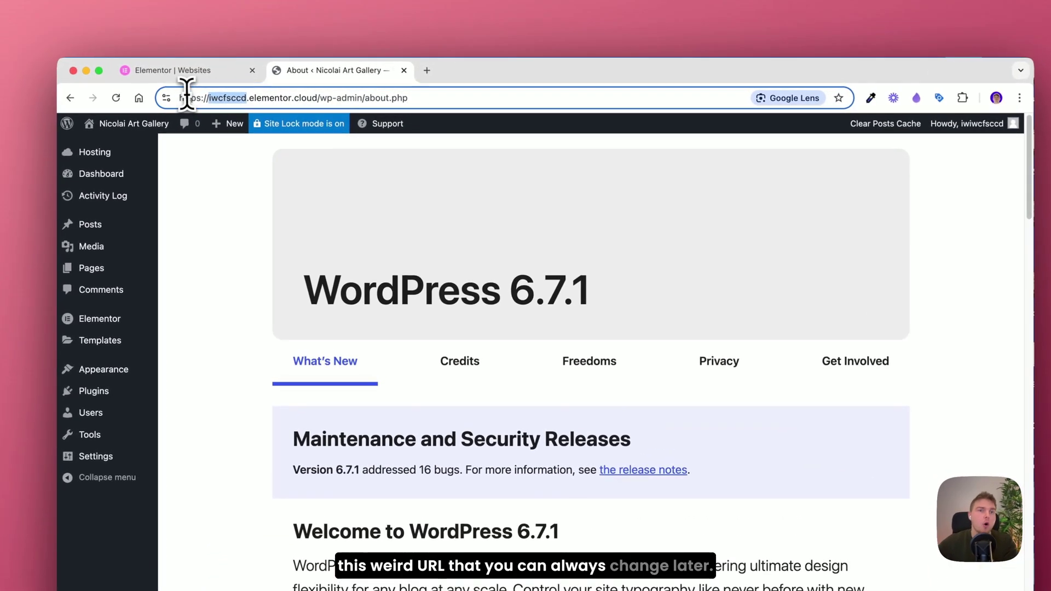
triple_click(181, 98)
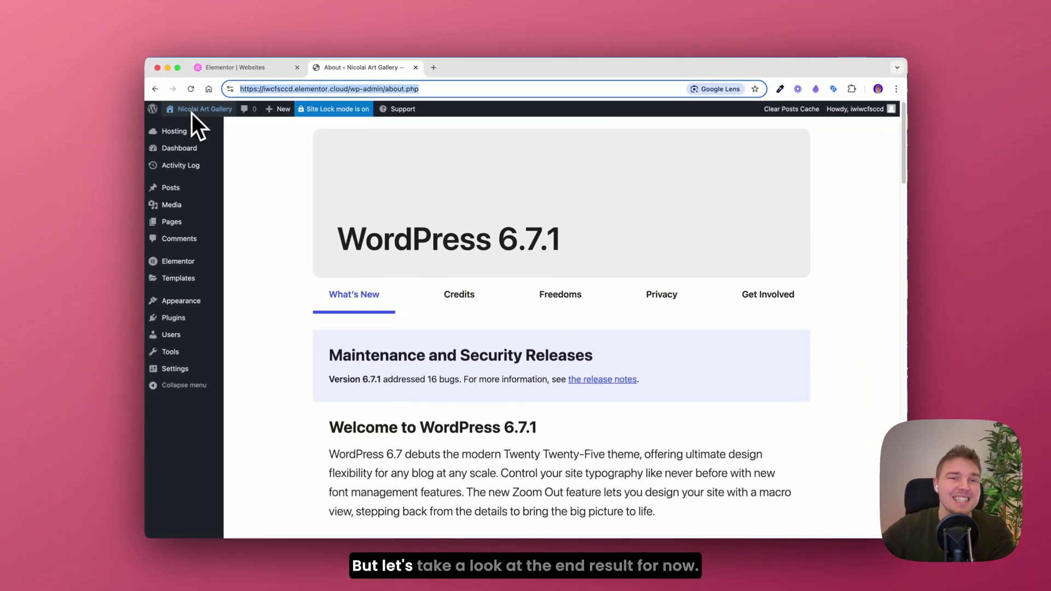
mouse_move(194, 114)
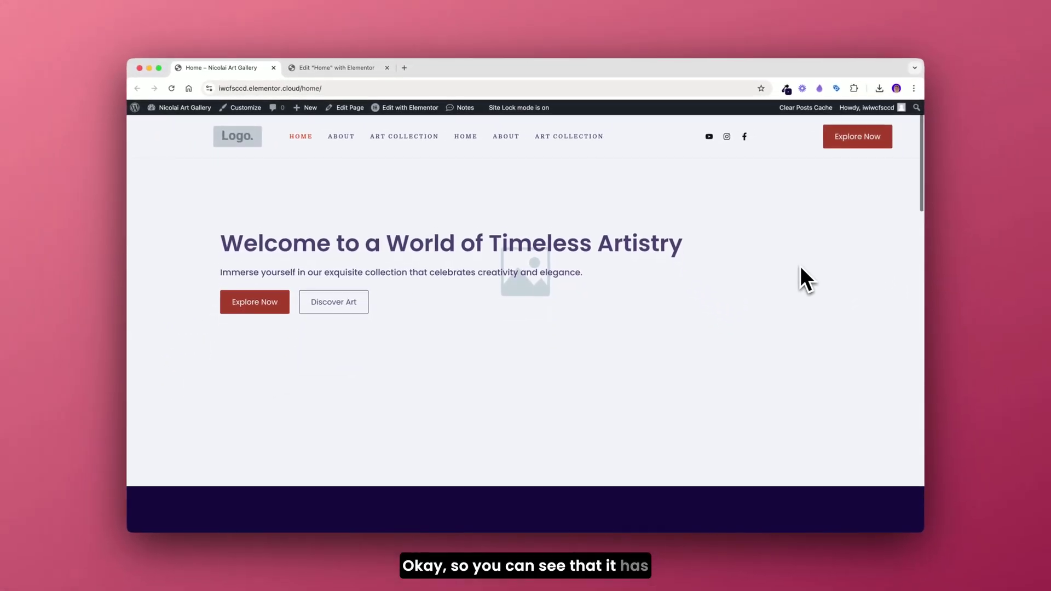
Step: Scroll down through the live homepage's hero and services sections
scroll(800, 267, "down", 3)
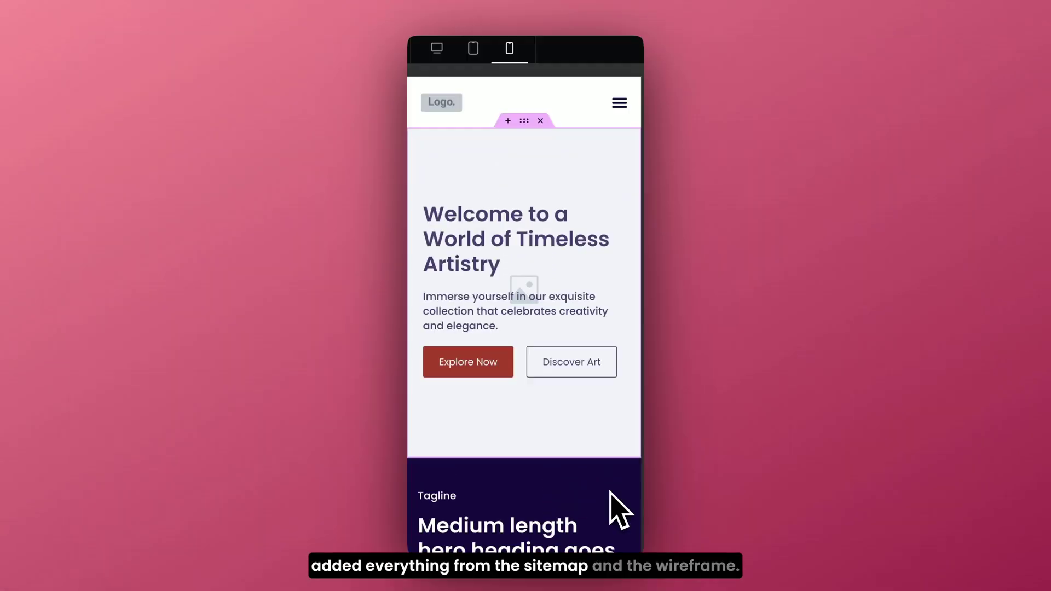
scroll(621, 510, "down", 3)
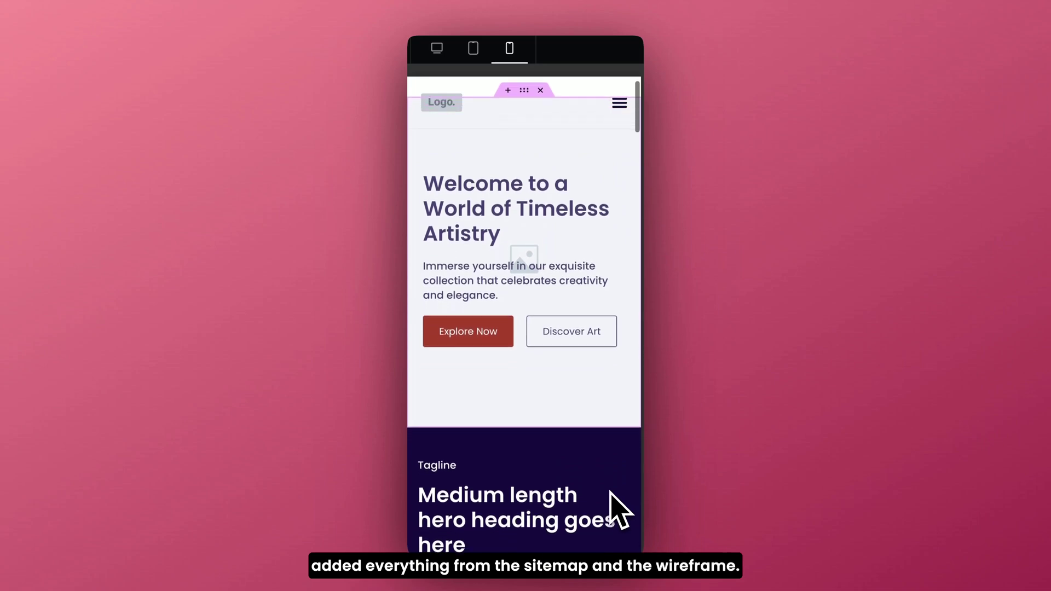
scroll(621, 510, "down", 5)
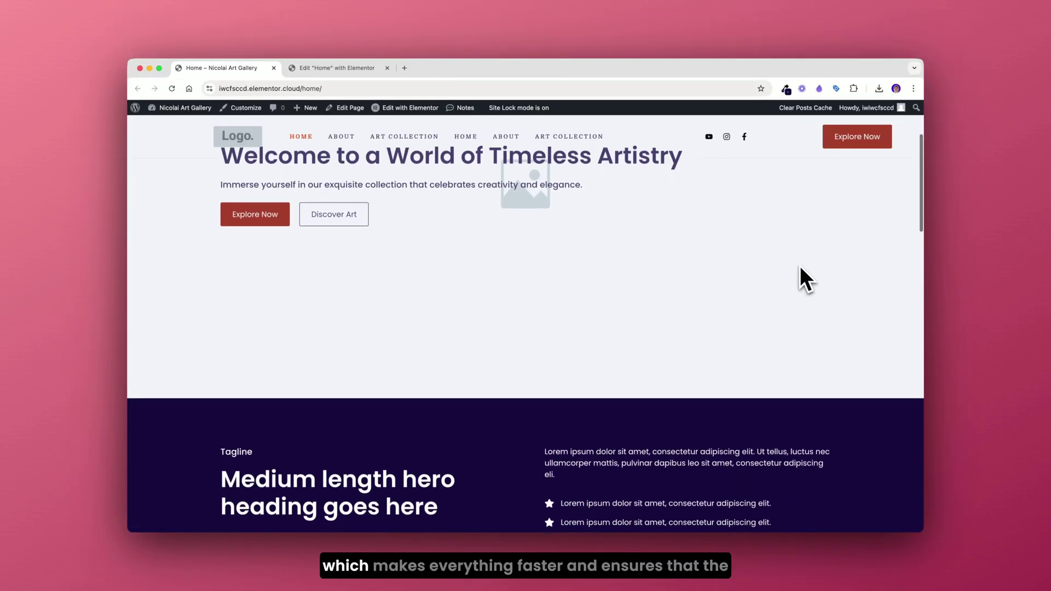
scroll(800, 265, "down", 3)
scroll(800, 265, "down", 4)
scroll(800, 265, "down", 4)
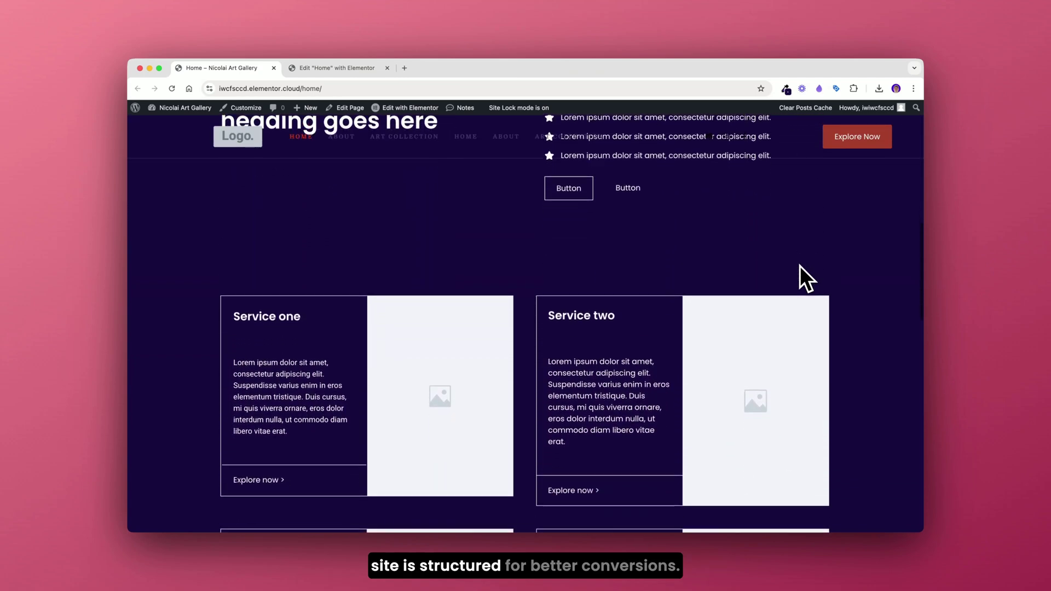
scroll(800, 265, "down", 2)
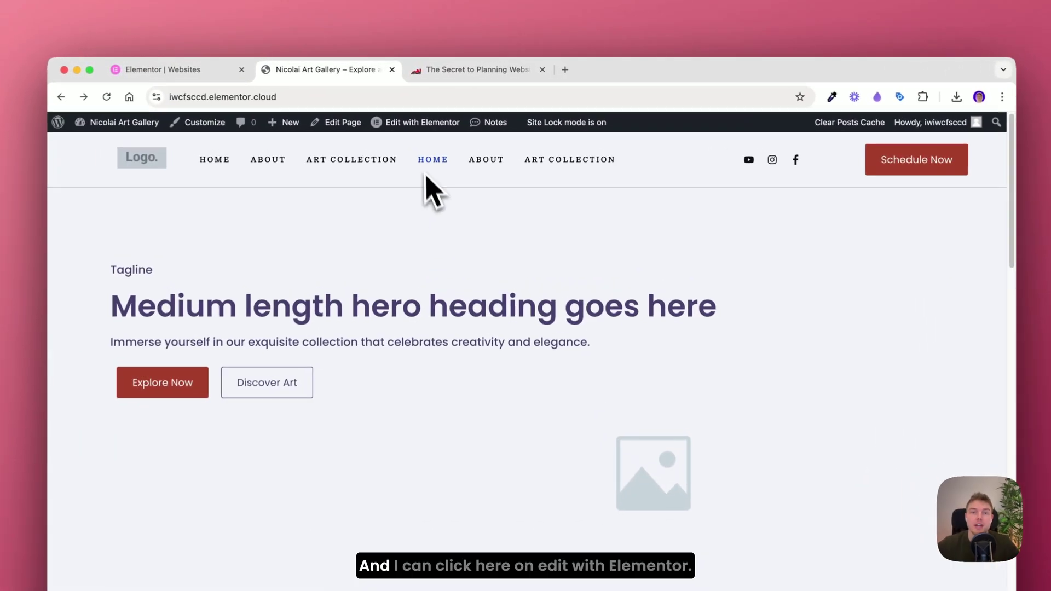
Step: In Elementor, set the pink-sky Background.jpeg as the hero container's background image
left_click(421, 125)
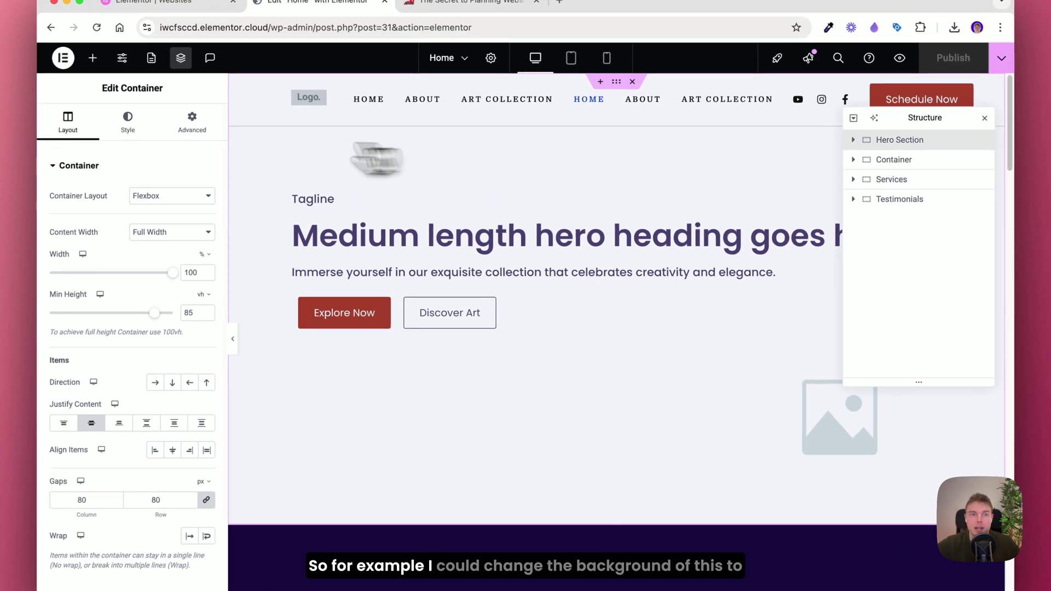
left_click(128, 121)
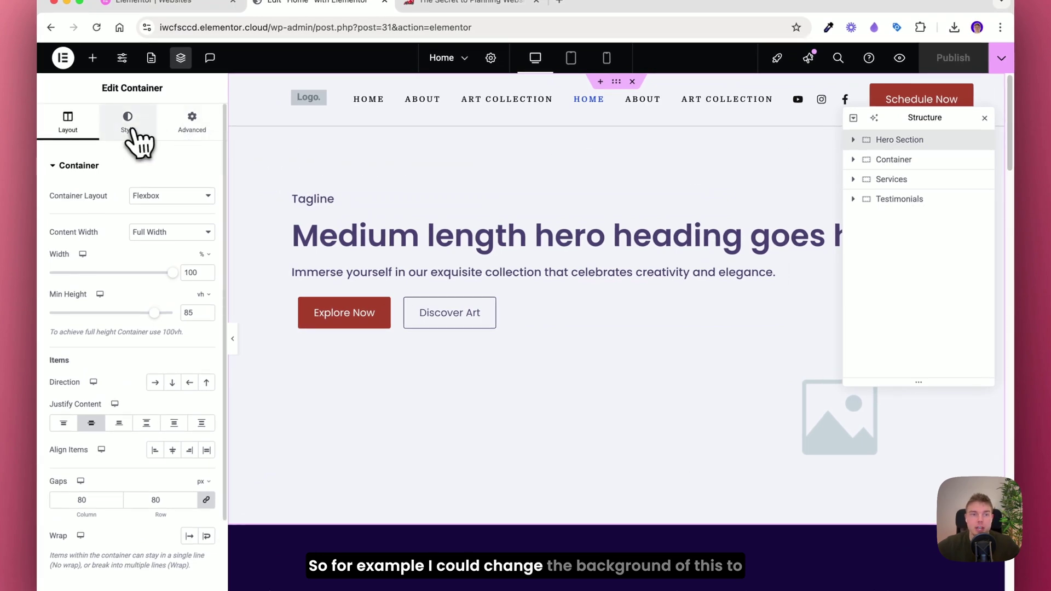
left_click(145, 301)
left_click(298, 220)
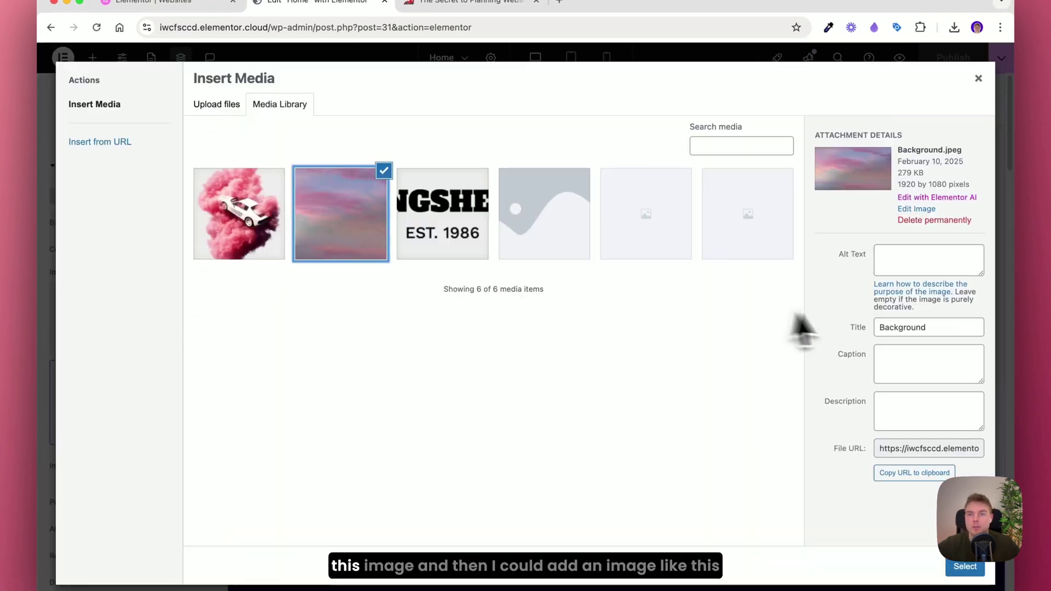
left_click(983, 573)
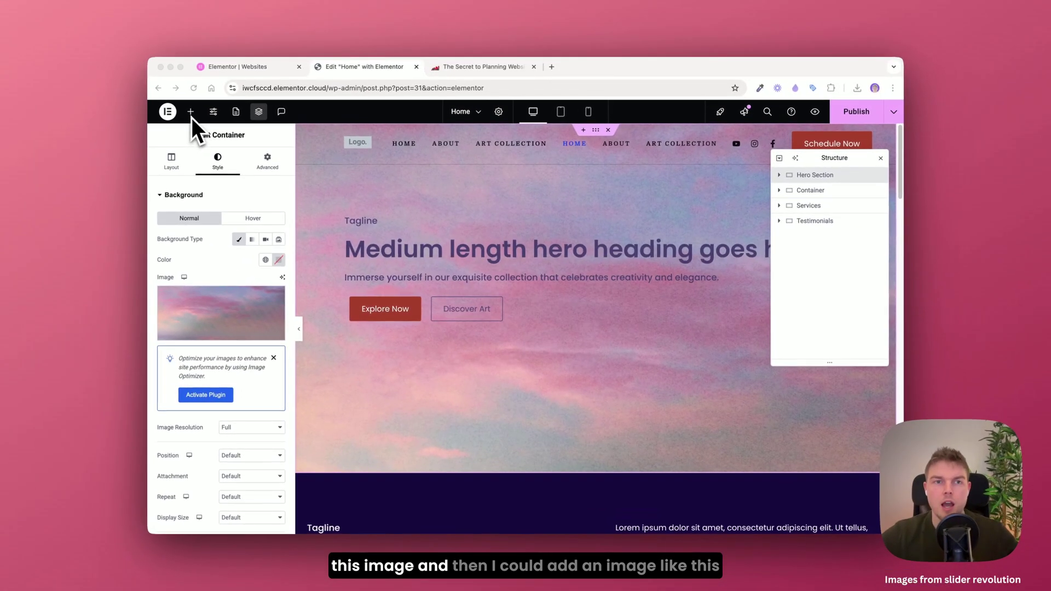
Step: Add an Image widget to the hero showing carcloud.webp
left_click(190, 113)
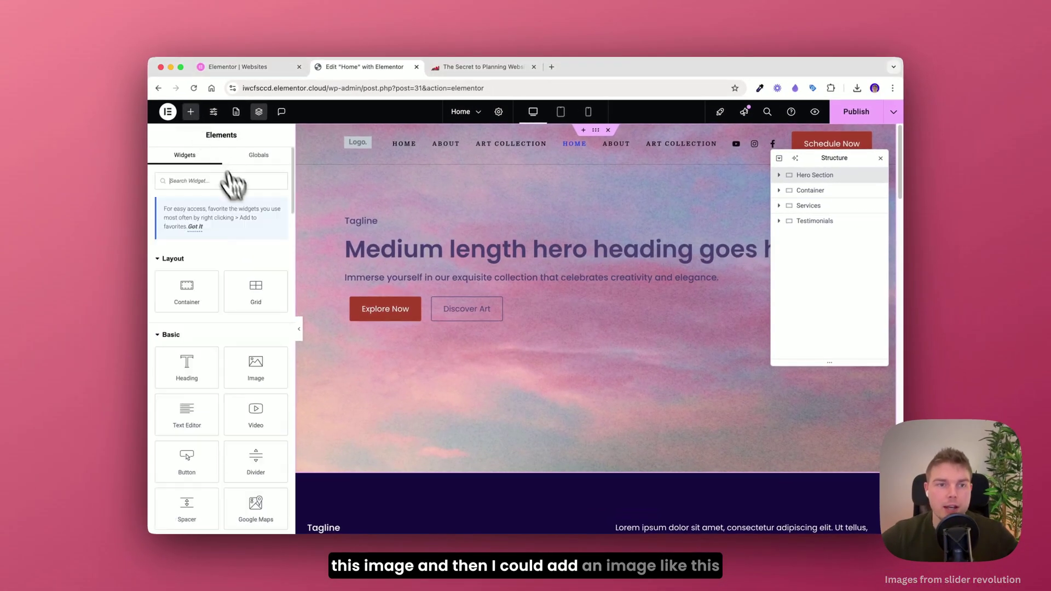
left_click_drag(256, 366, 476, 276)
left_click(245, 267)
left_click(318, 257)
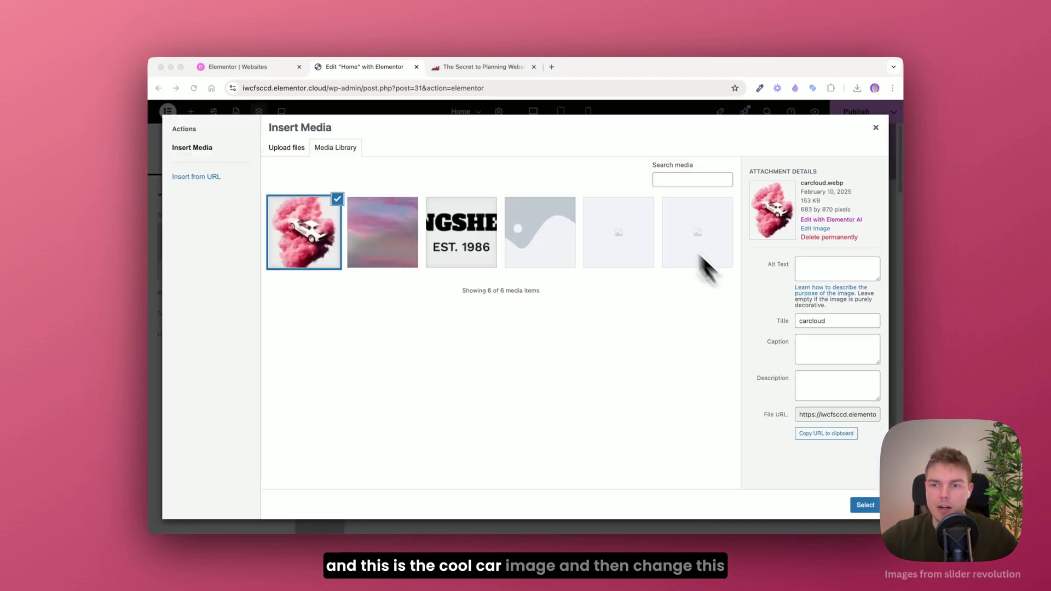
left_click(864, 505)
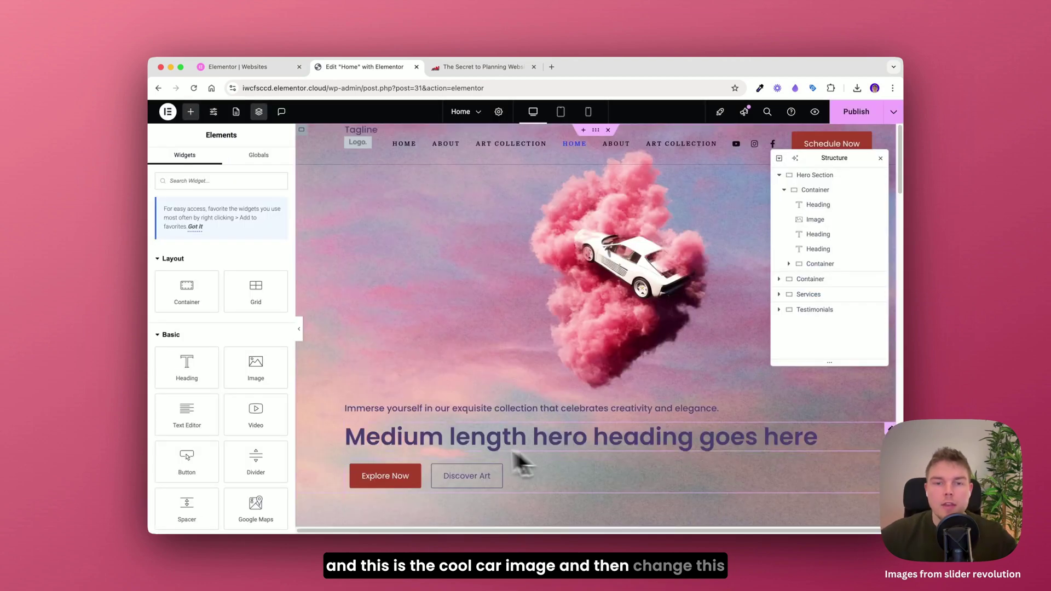
Step: Paste in the IN THE CLOUDS heading and delete the old hero heading
right_click(430, 447)
left_click(443, 370)
right_click(416, 464)
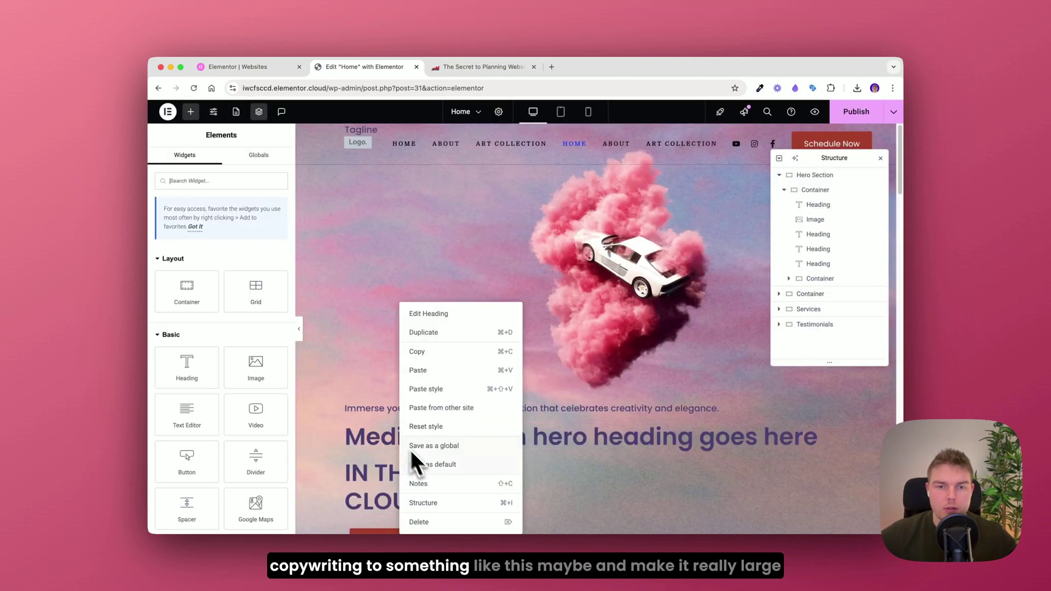
left_click(424, 522)
left_click(432, 465)
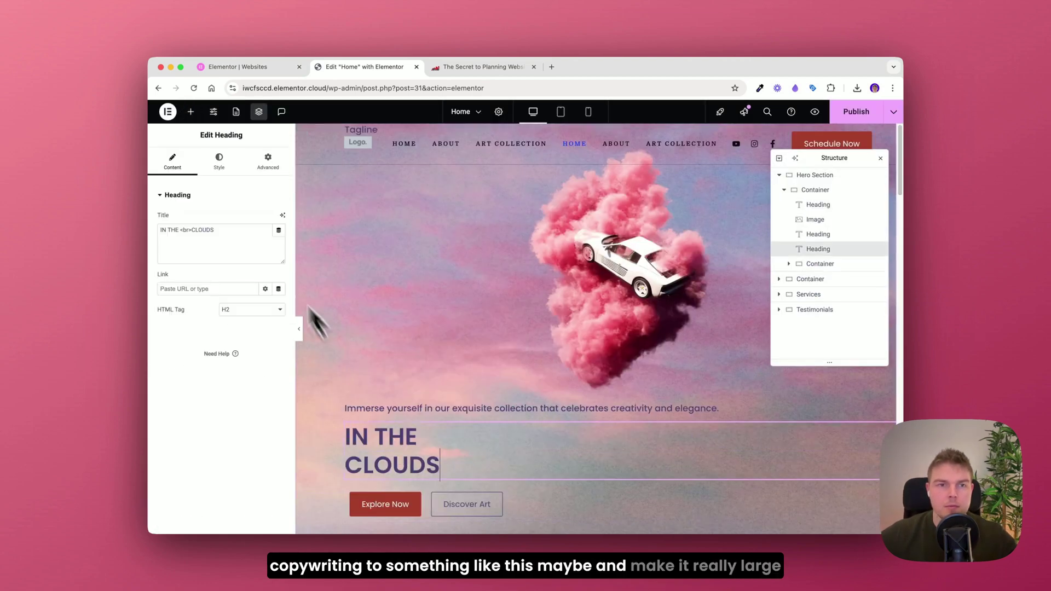
Step: Set the IN THE CLOUDS heading size to 93 and paste copied styling onto the car image
left_click(217, 161)
left_click(278, 246)
left_click_drag(184, 325, 201, 324)
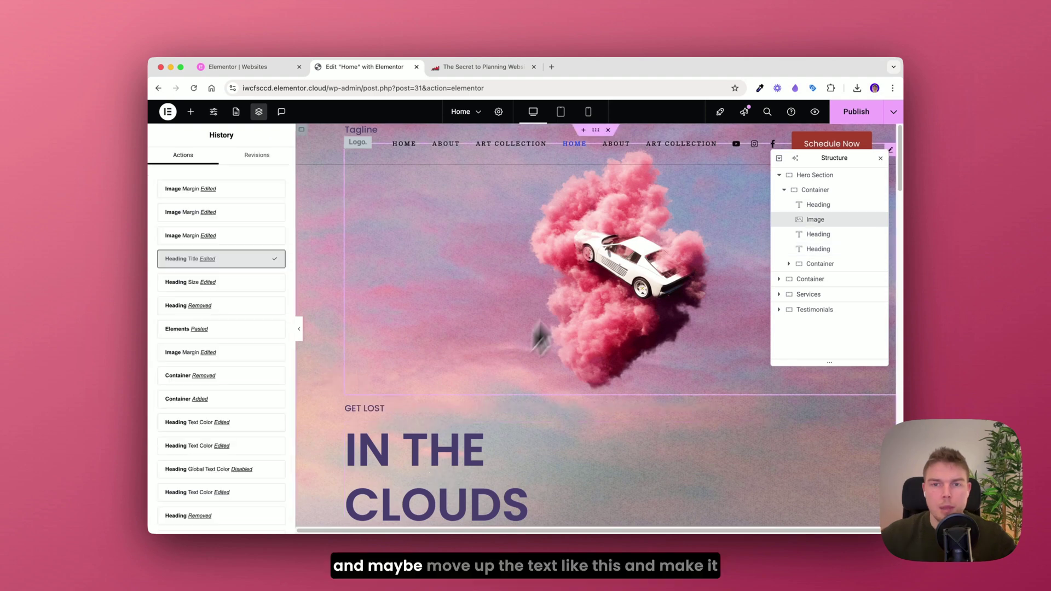
right_click(596, 255)
left_click(621, 341)
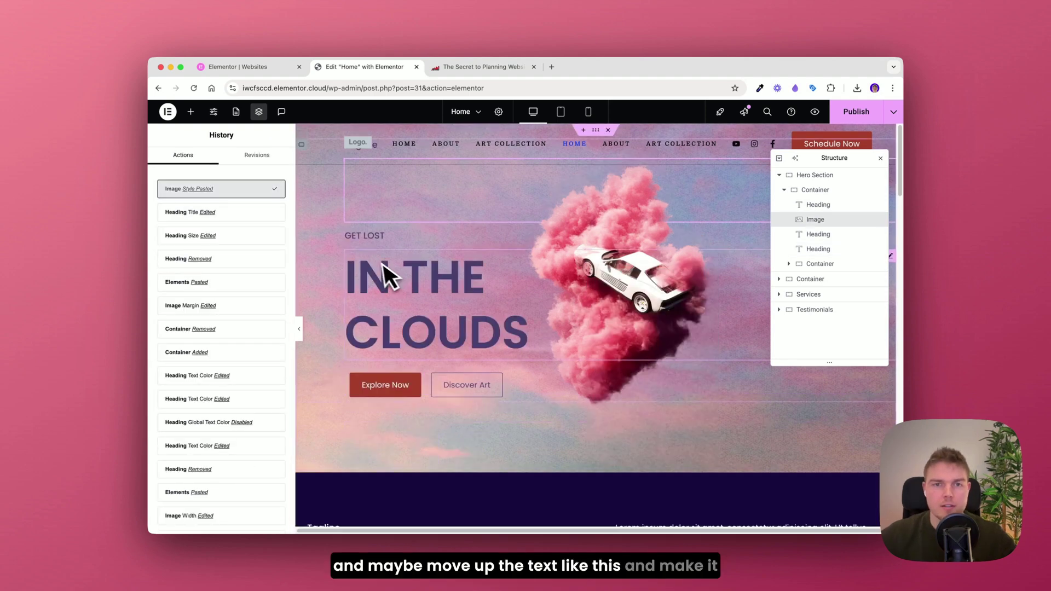
Step: Make the IN THE CLOUDS heading white and widen the car image to 42%
left_click(438, 310)
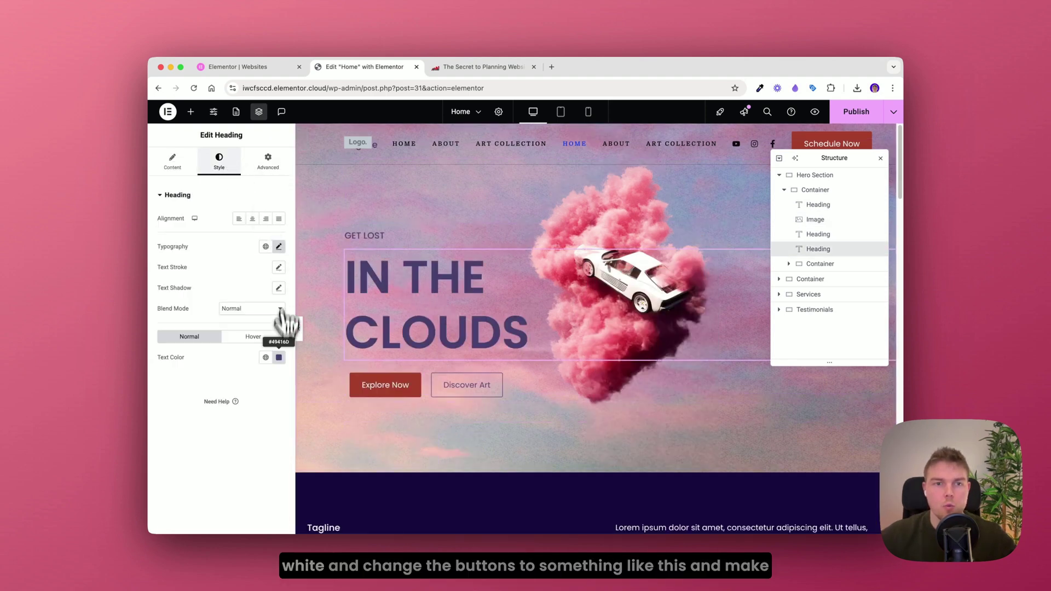
left_click(278, 357)
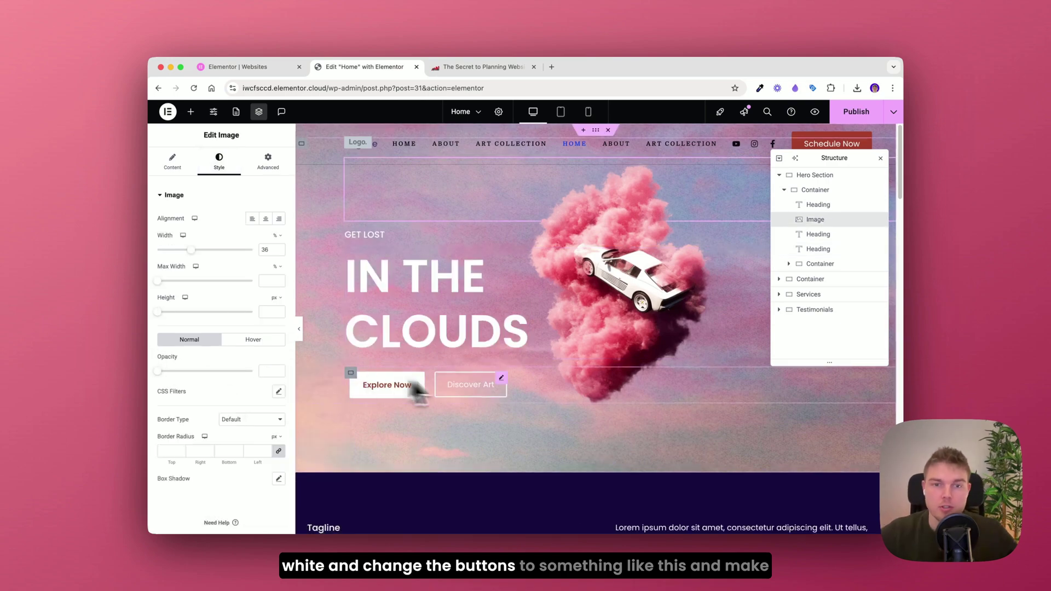
left_click_drag(191, 250, 198, 250)
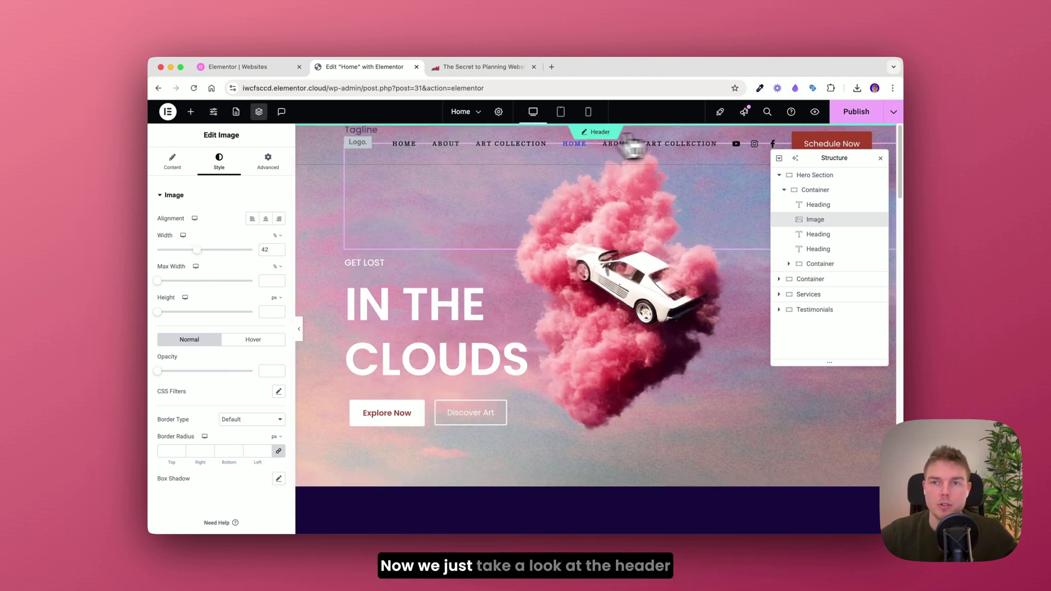
Step: Make the header links and Explore Now button white, and set hero Min Height to 100 vh
left_click(848, 115)
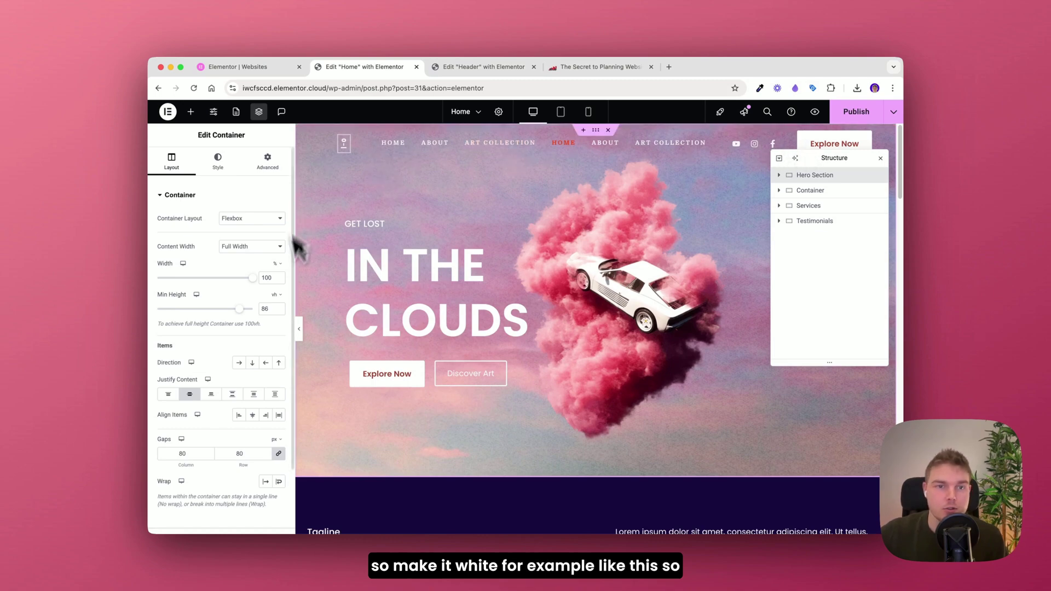
left_click_drag(240, 310, 255, 316)
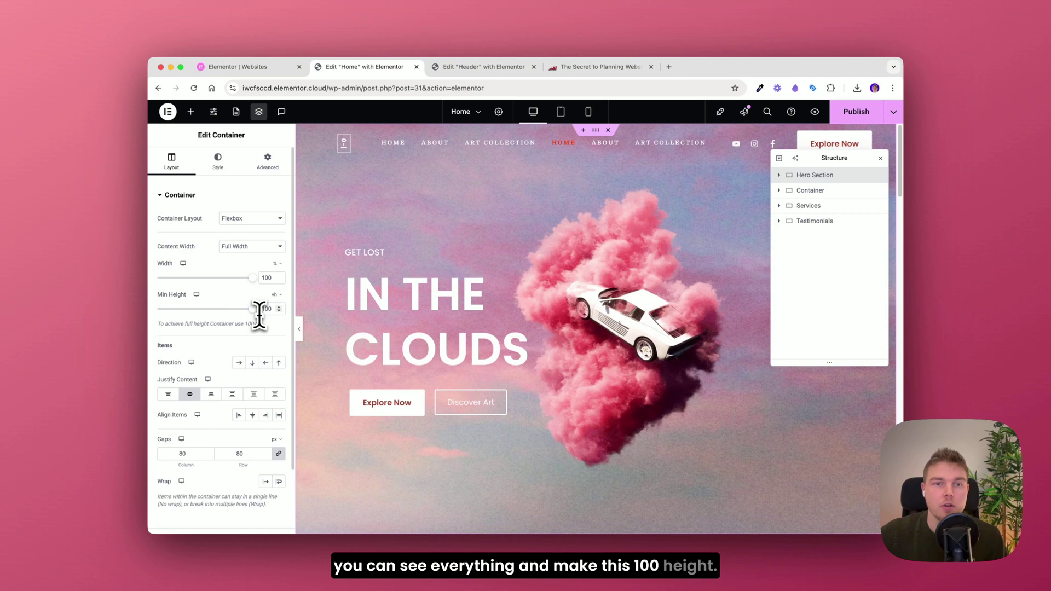
Step: Publish the home page and view the live IN THE CLOUDS hero
left_click(865, 116)
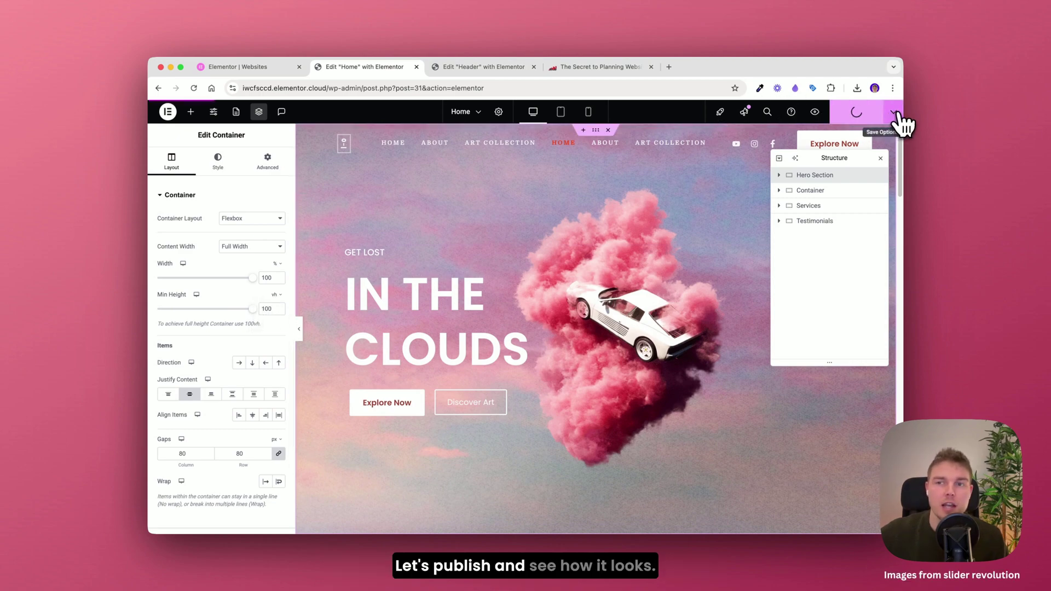
left_click(896, 113)
left_click(859, 191)
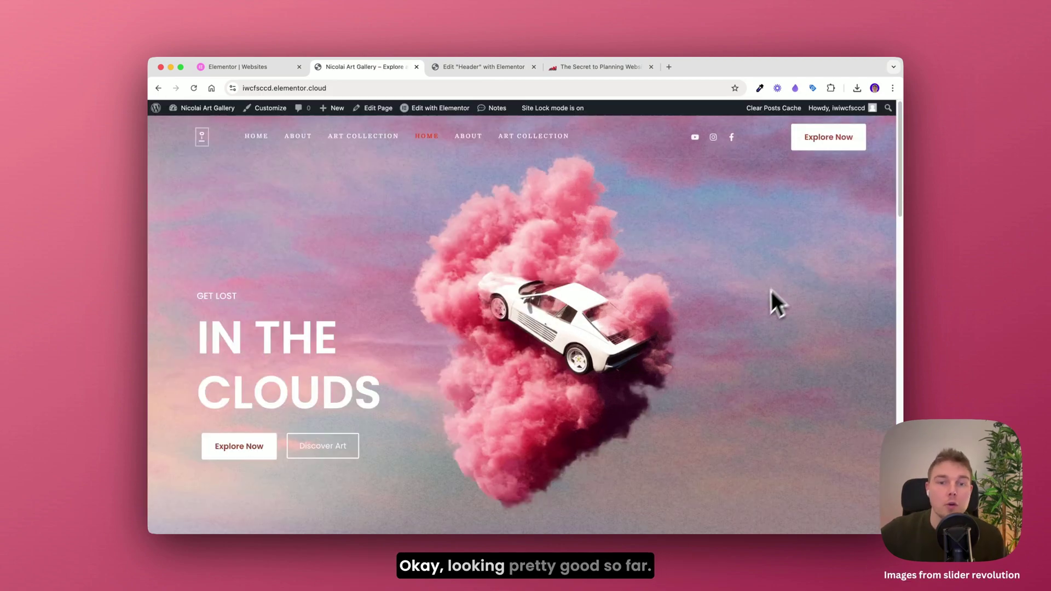